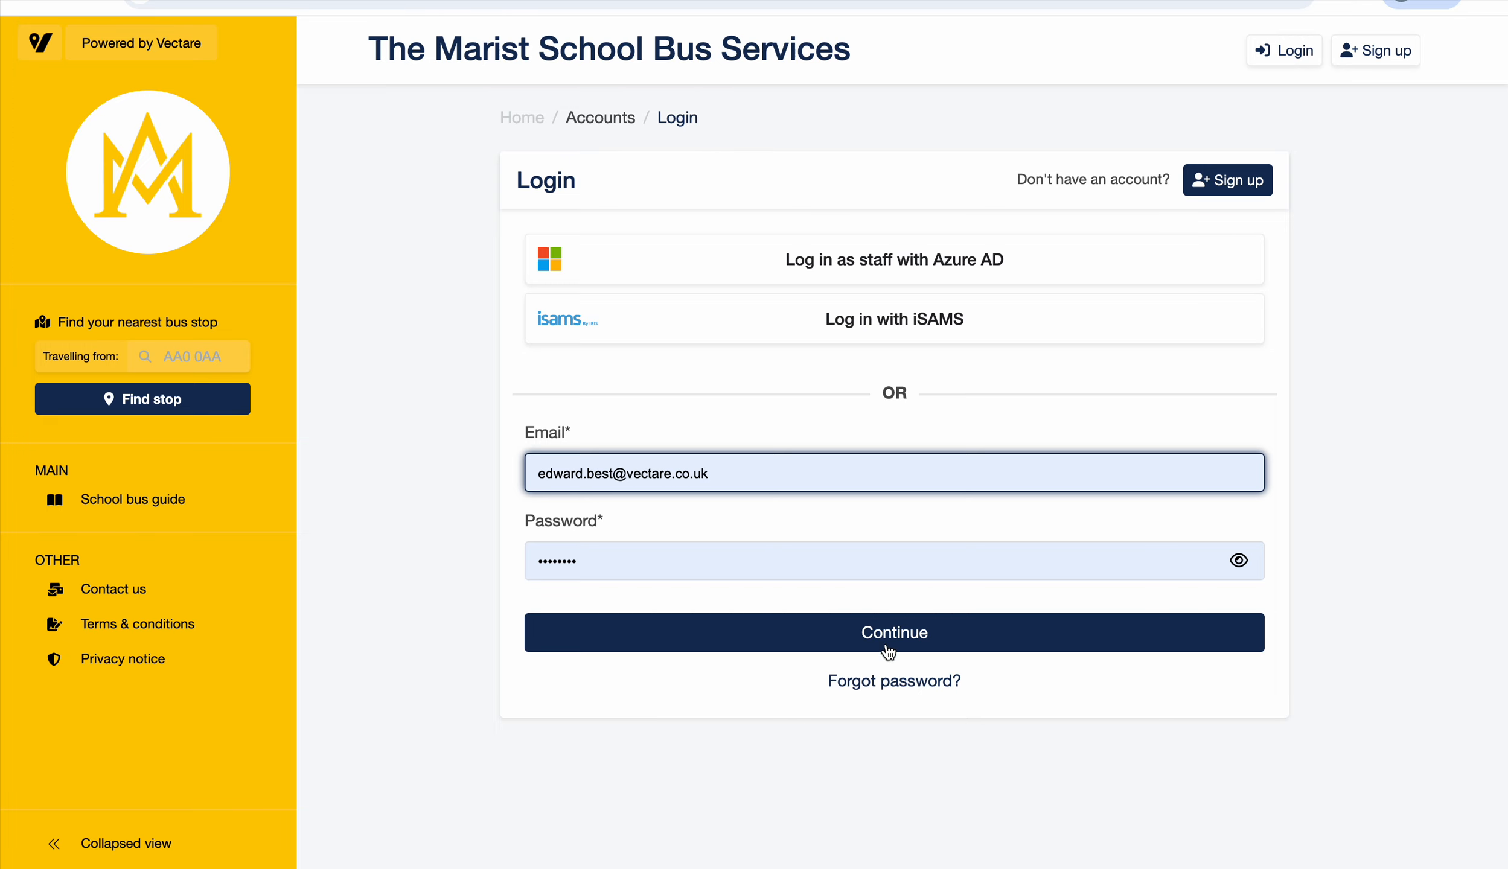
- Log in with the prefilled account details and open a new private hire booking form
{"action": "left_click", "coordinate": [873, 630]}
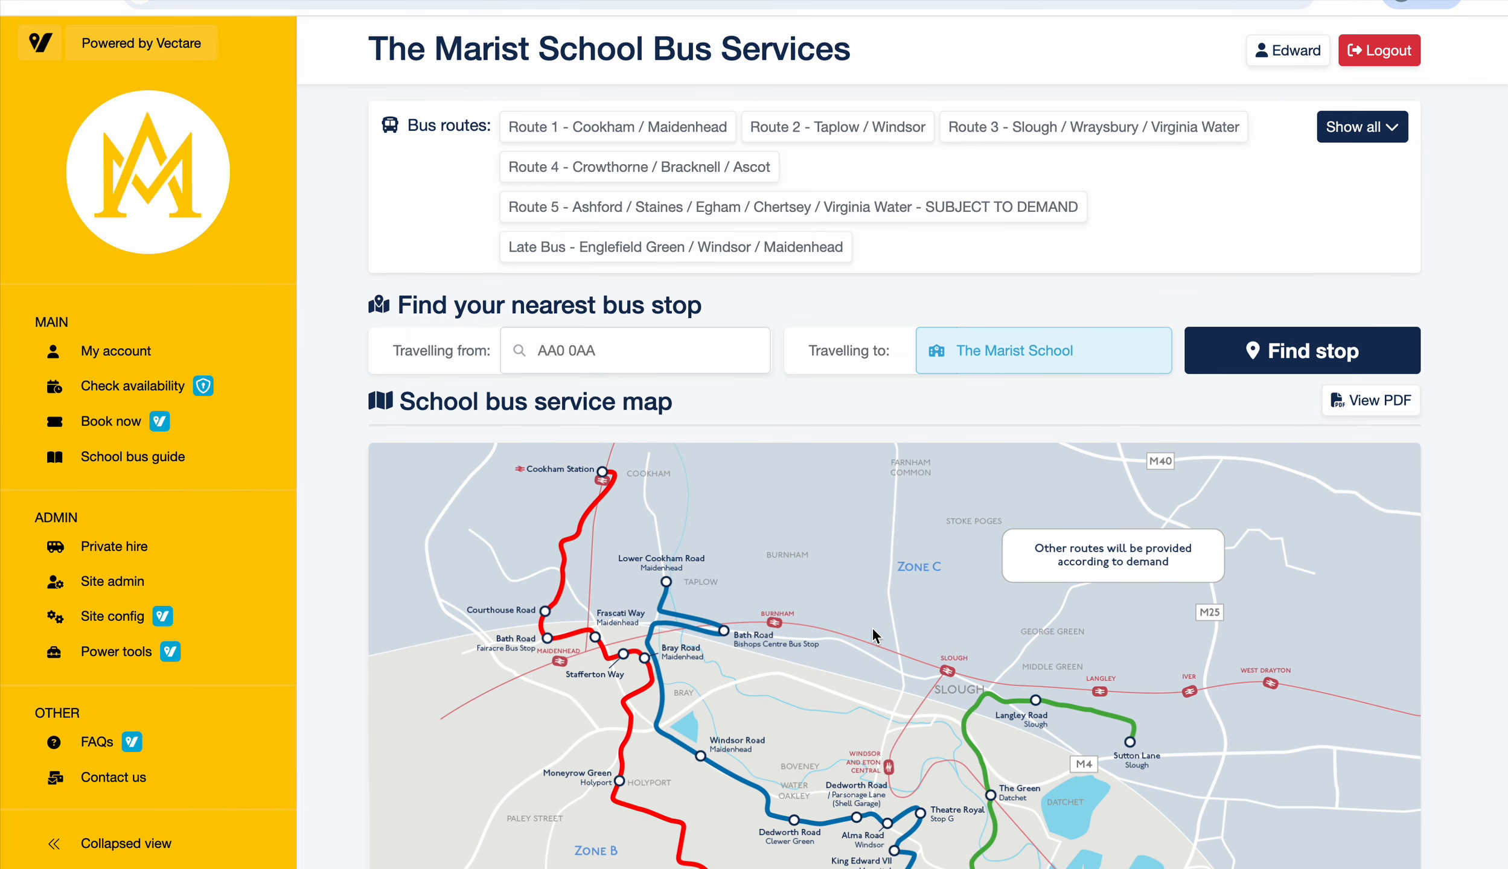
{"action": "left_click", "coordinate": [192, 550]}
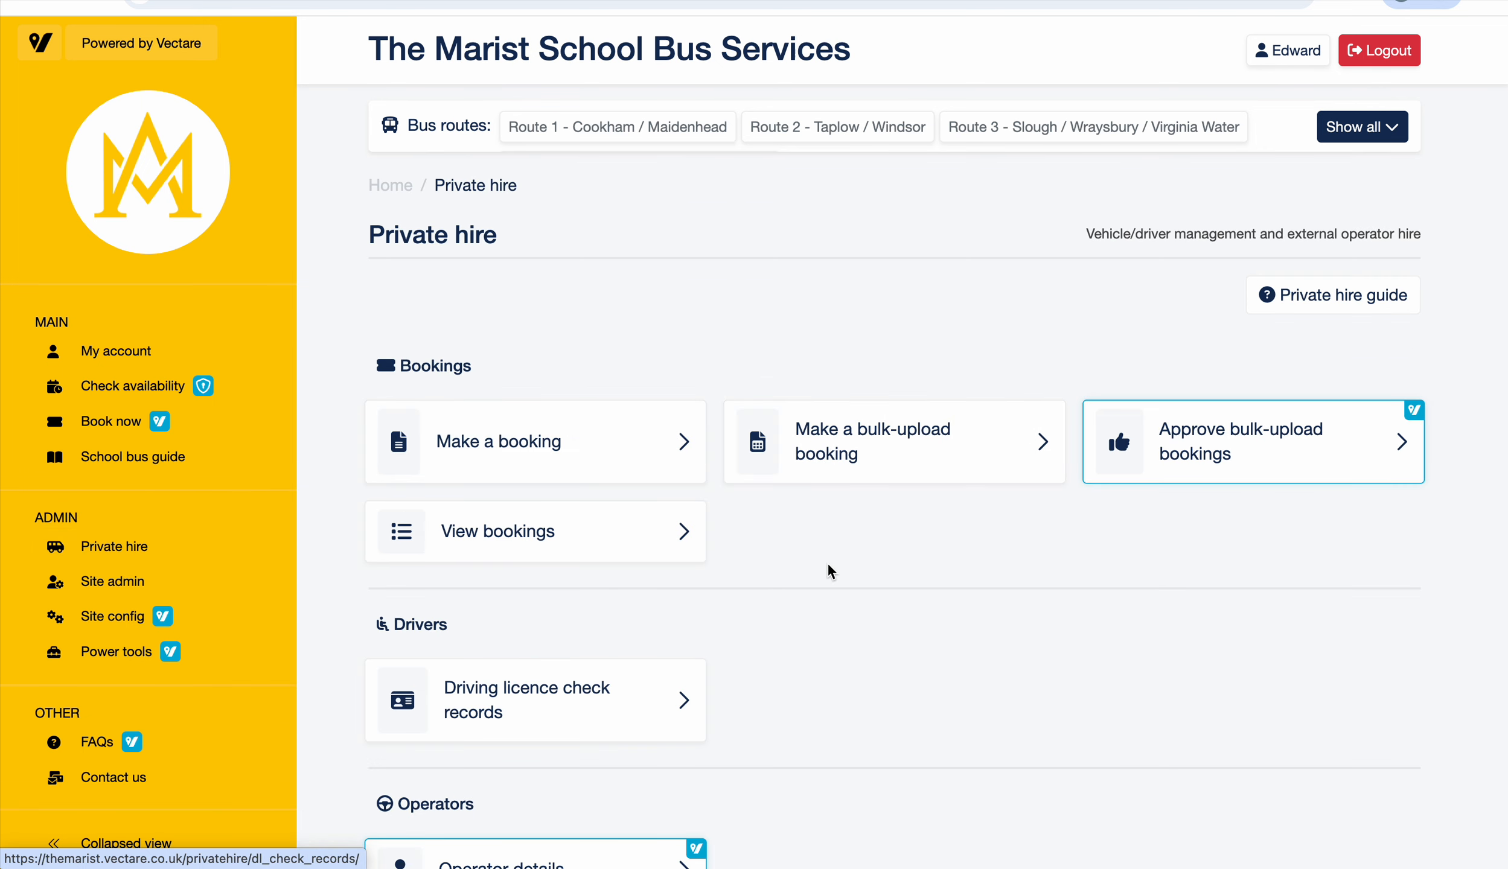
{"action": "left_click", "coordinate": [455, 449]}
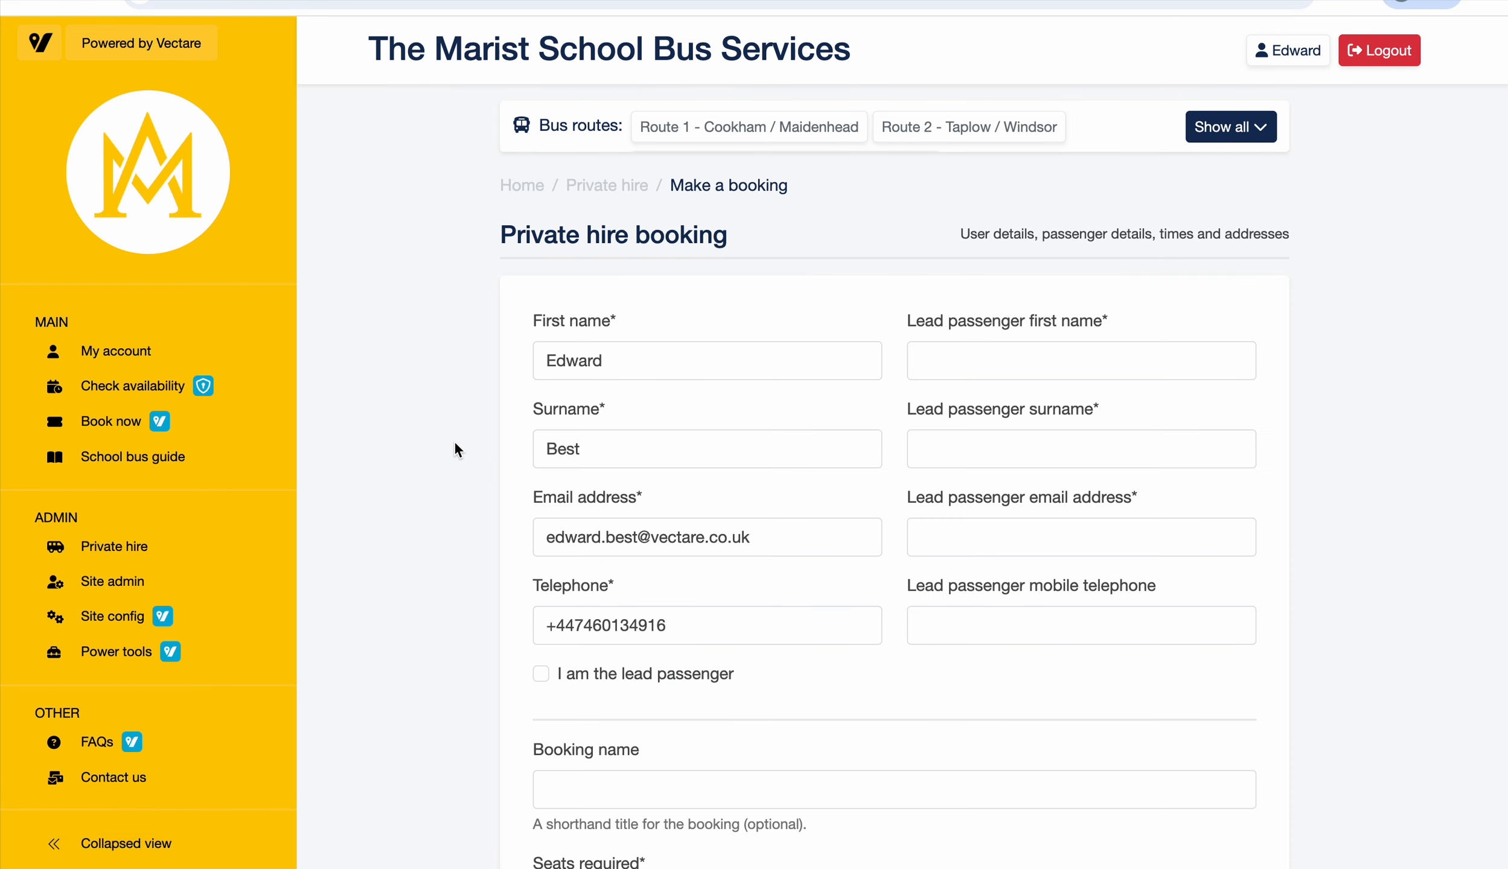
{"action": "scroll", "coordinate": [984, 426], "scroll_direction": "down", "scroll_amount": 3}
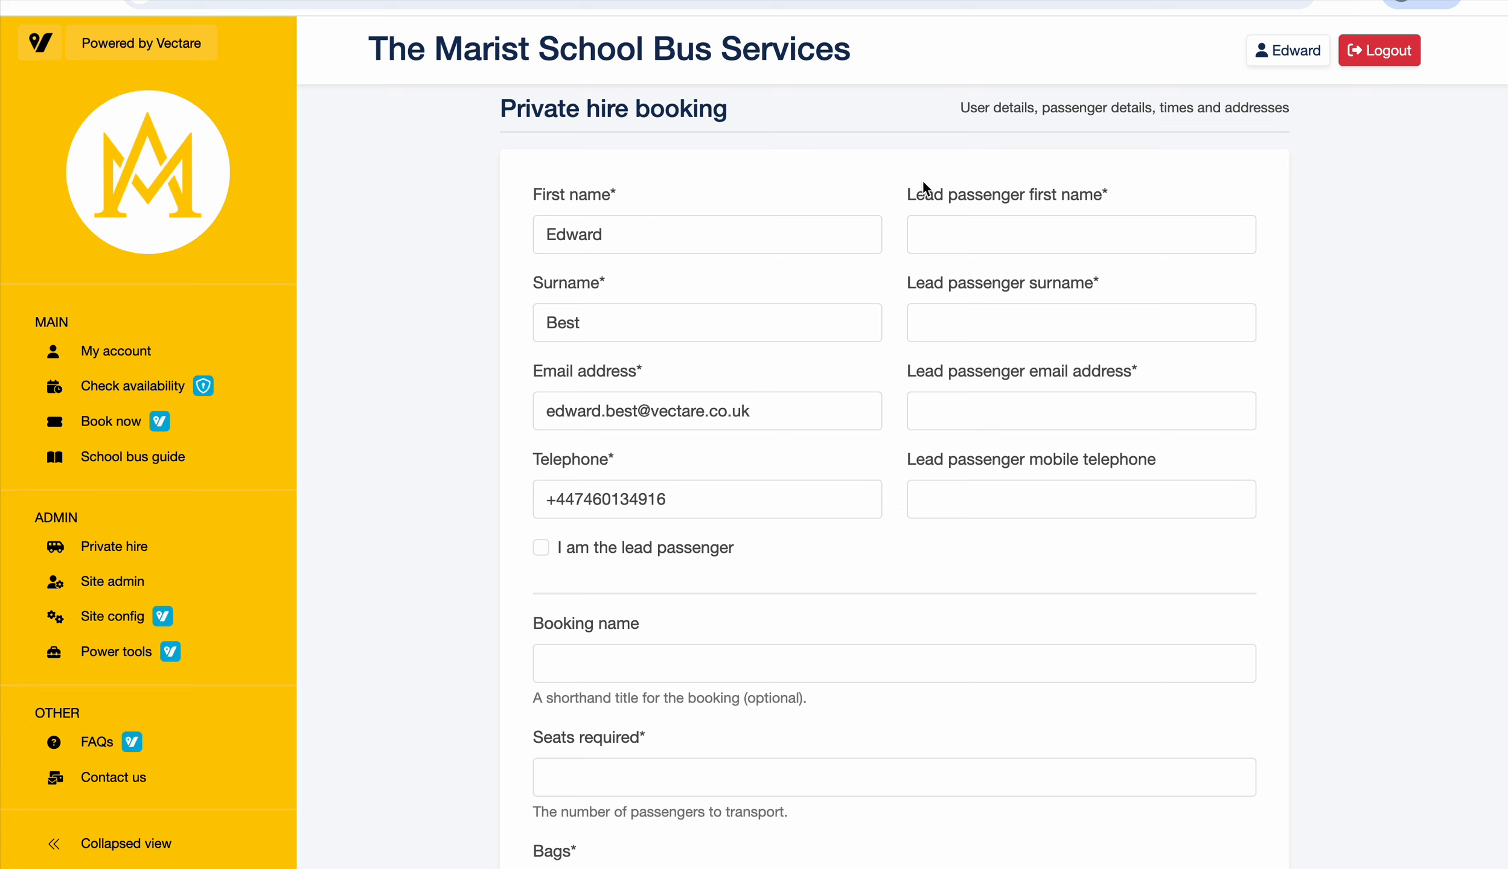
{"action": "left_click", "coordinate": [541, 549]}
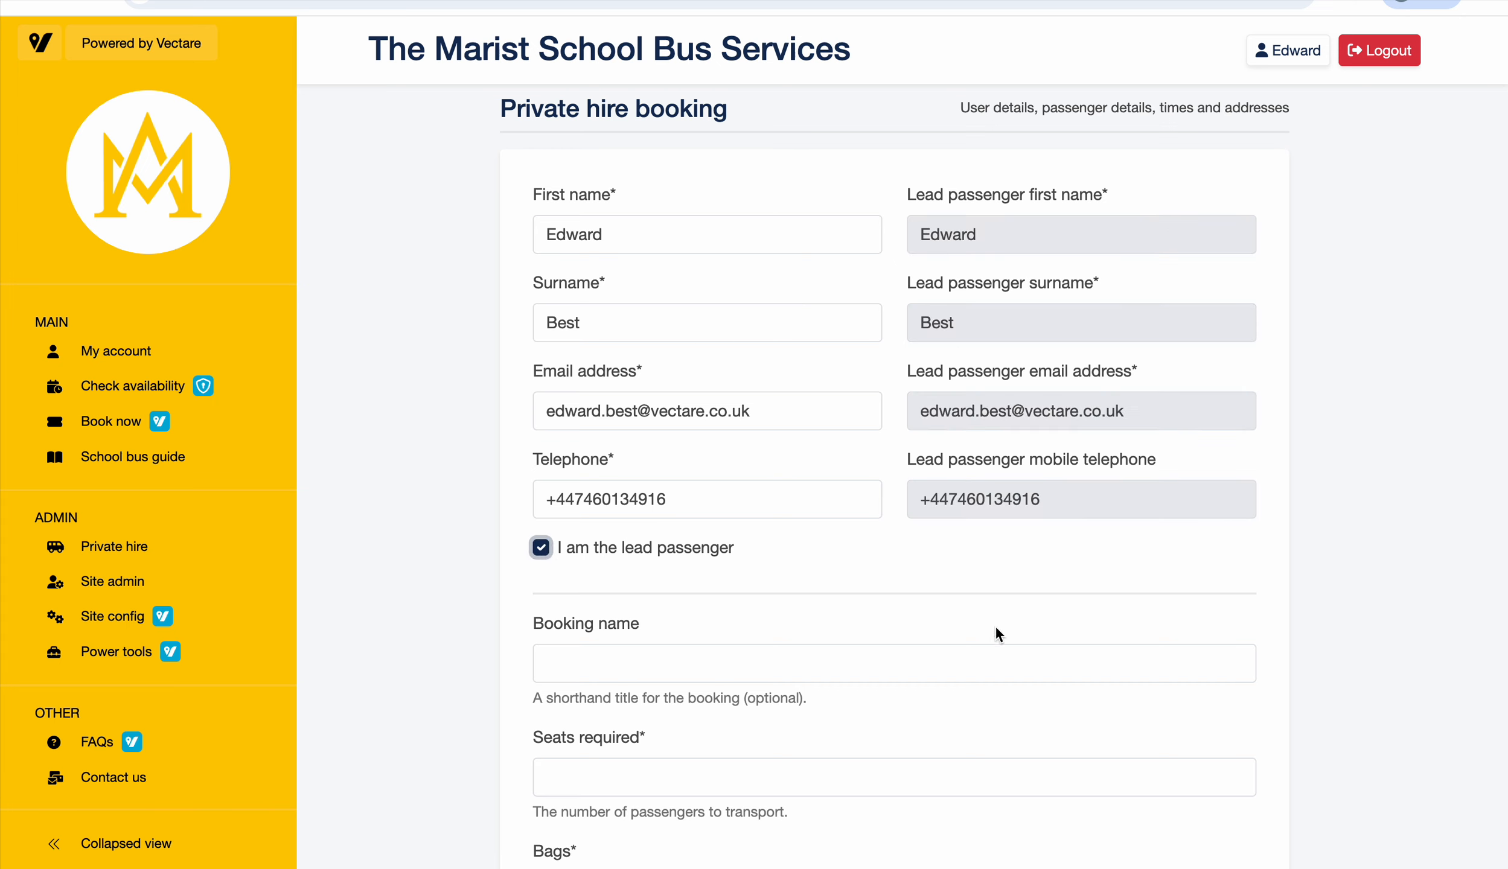
{"action": "left_click", "coordinate": [540, 548]}
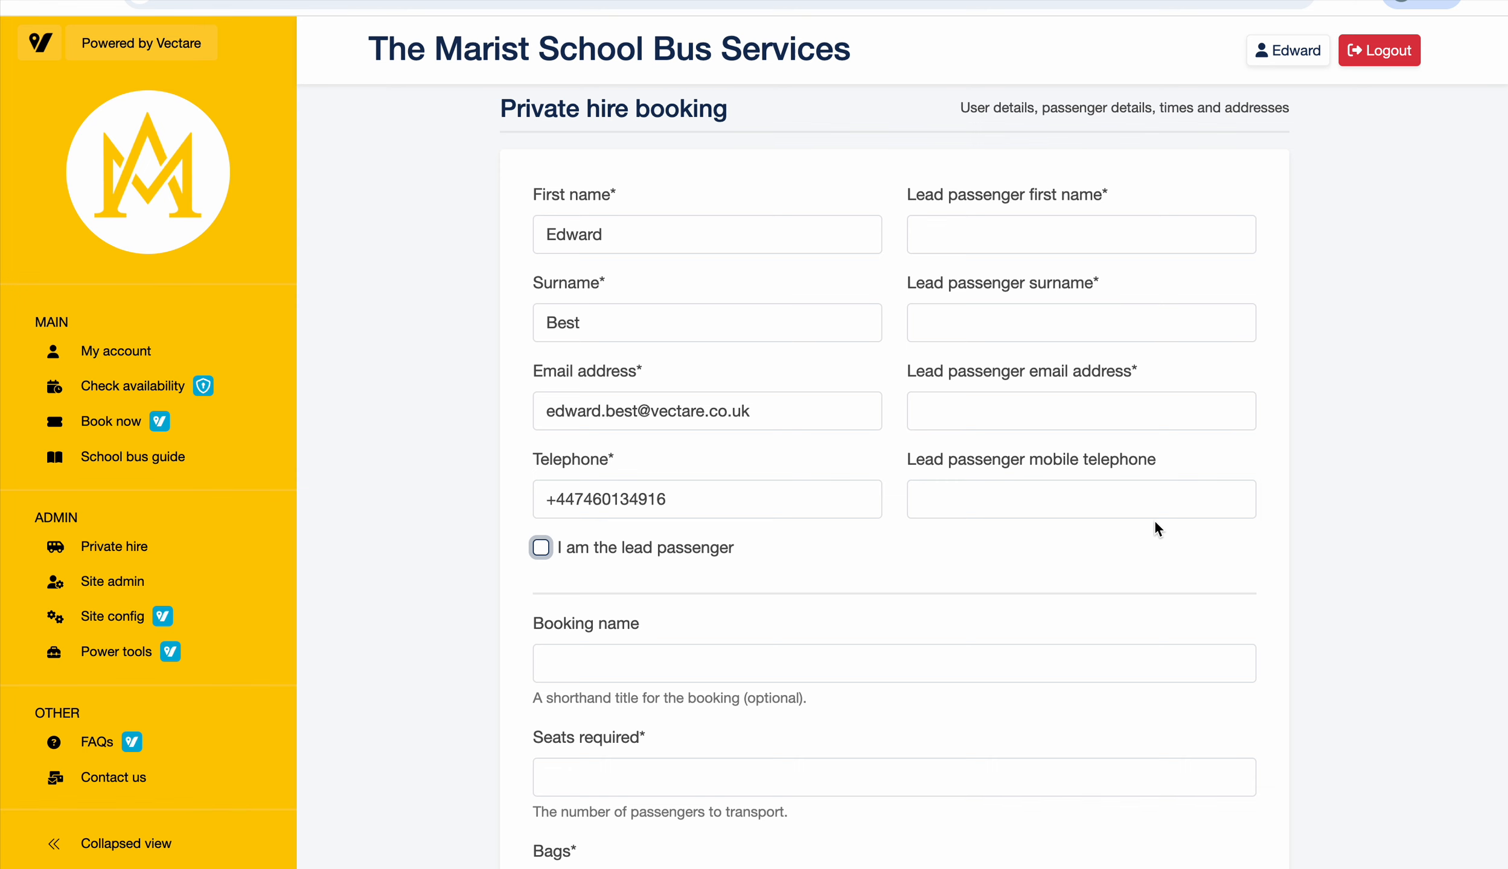
- Name the booking "hockey U16" and set the seats required to 16
{"action": "scroll", "coordinate": [1155, 529], "scroll_direction": "down", "scroll_amount": 5}
{"action": "left_click", "coordinate": [625, 387]}
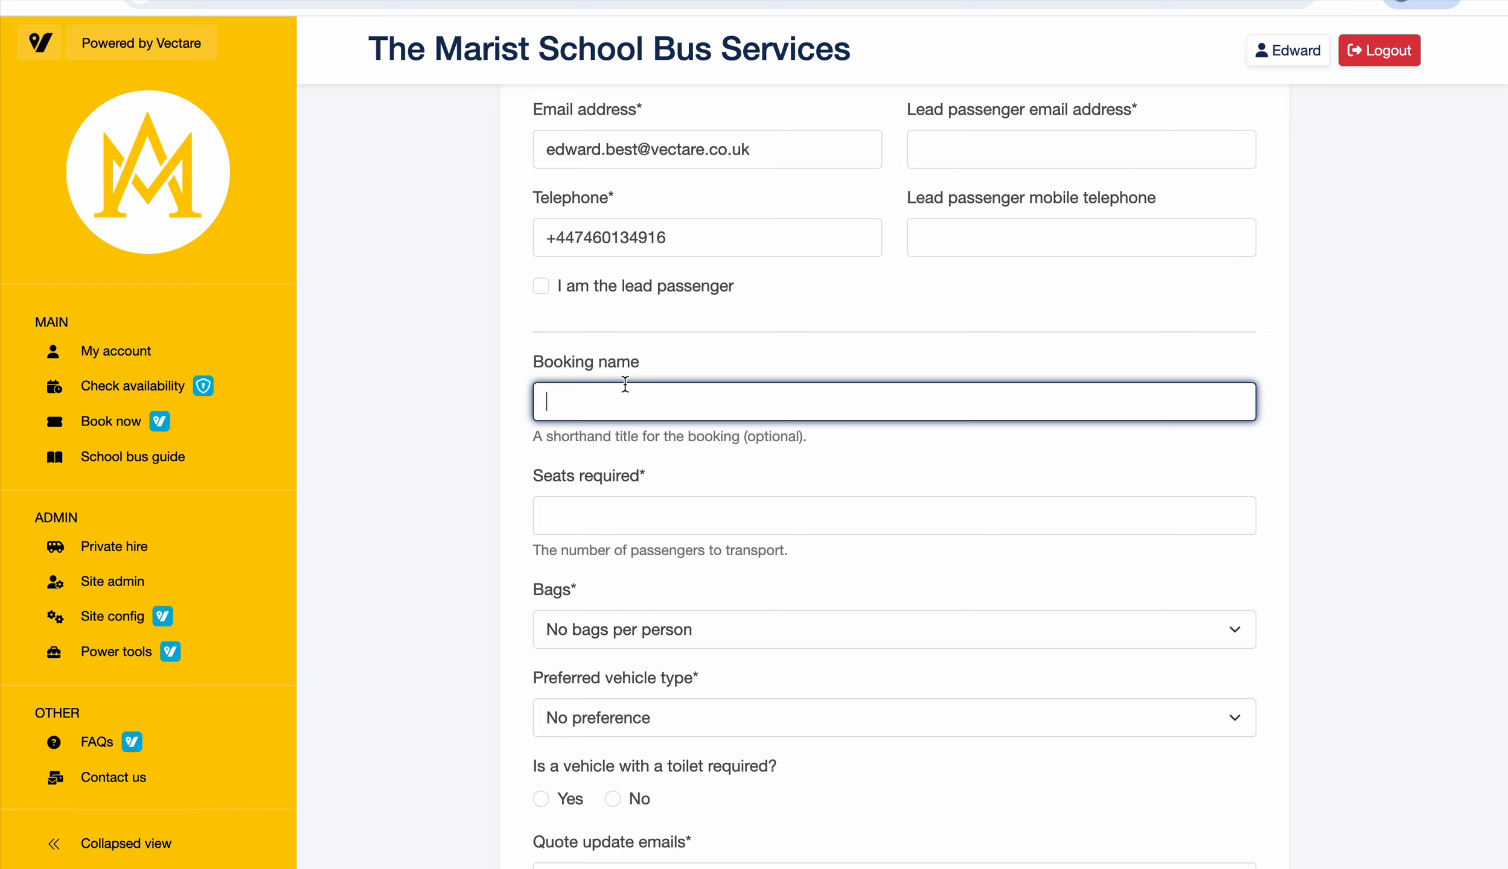
{"action": "type", "text": "hockey U16"}
{"action": "left_click", "coordinate": [668, 520]}
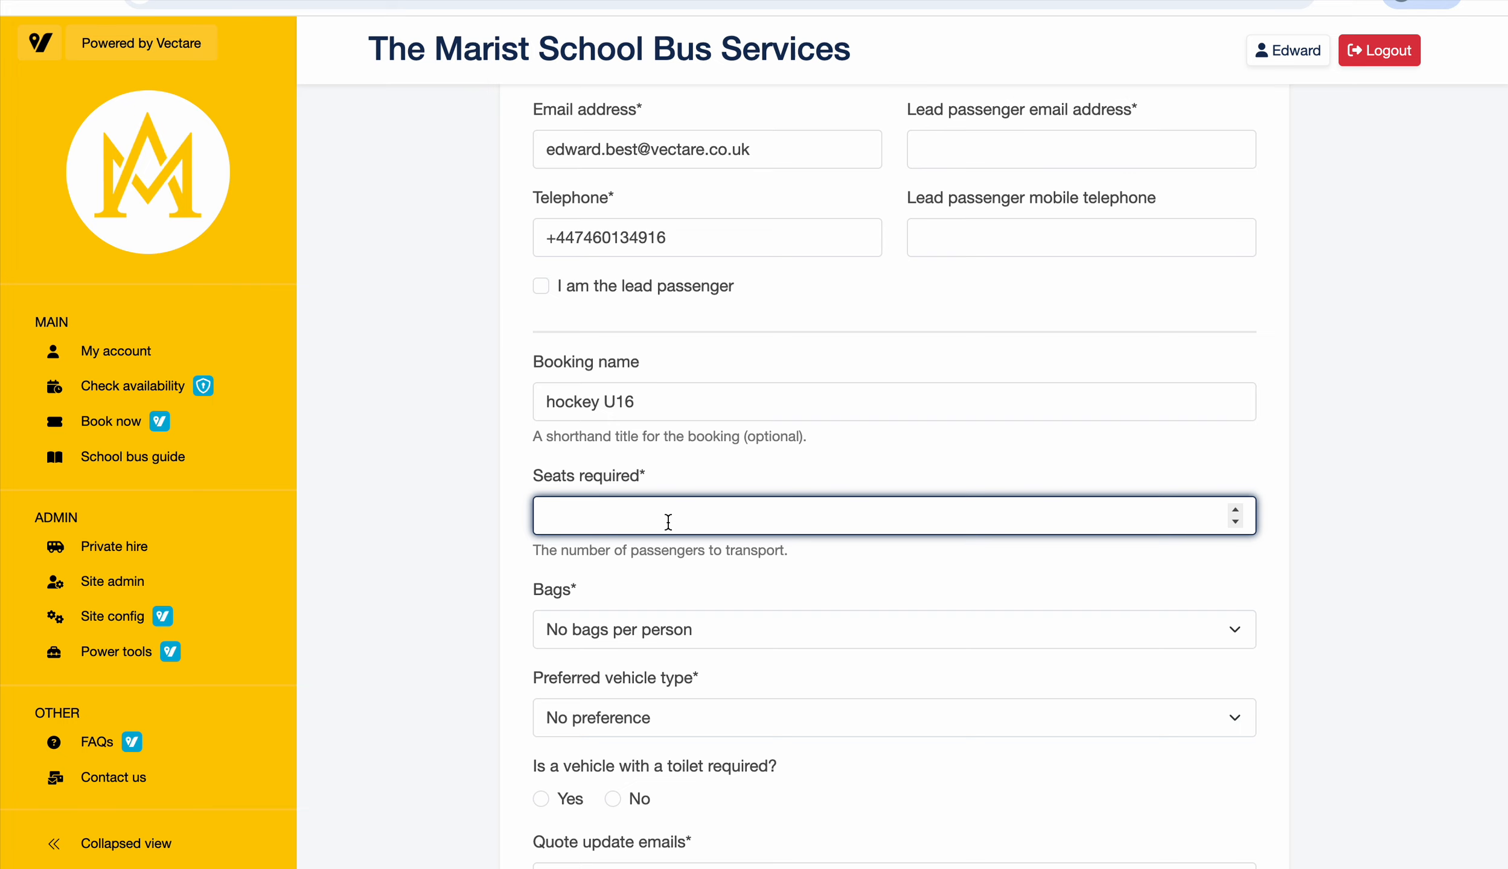
{"action": "type", "text": "16"}
- Set the bags to "Medium bag per person" and the preferred vehicle type to Minibus
{"action": "scroll", "coordinate": [776, 580], "scroll_direction": "down", "scroll_amount": 2}
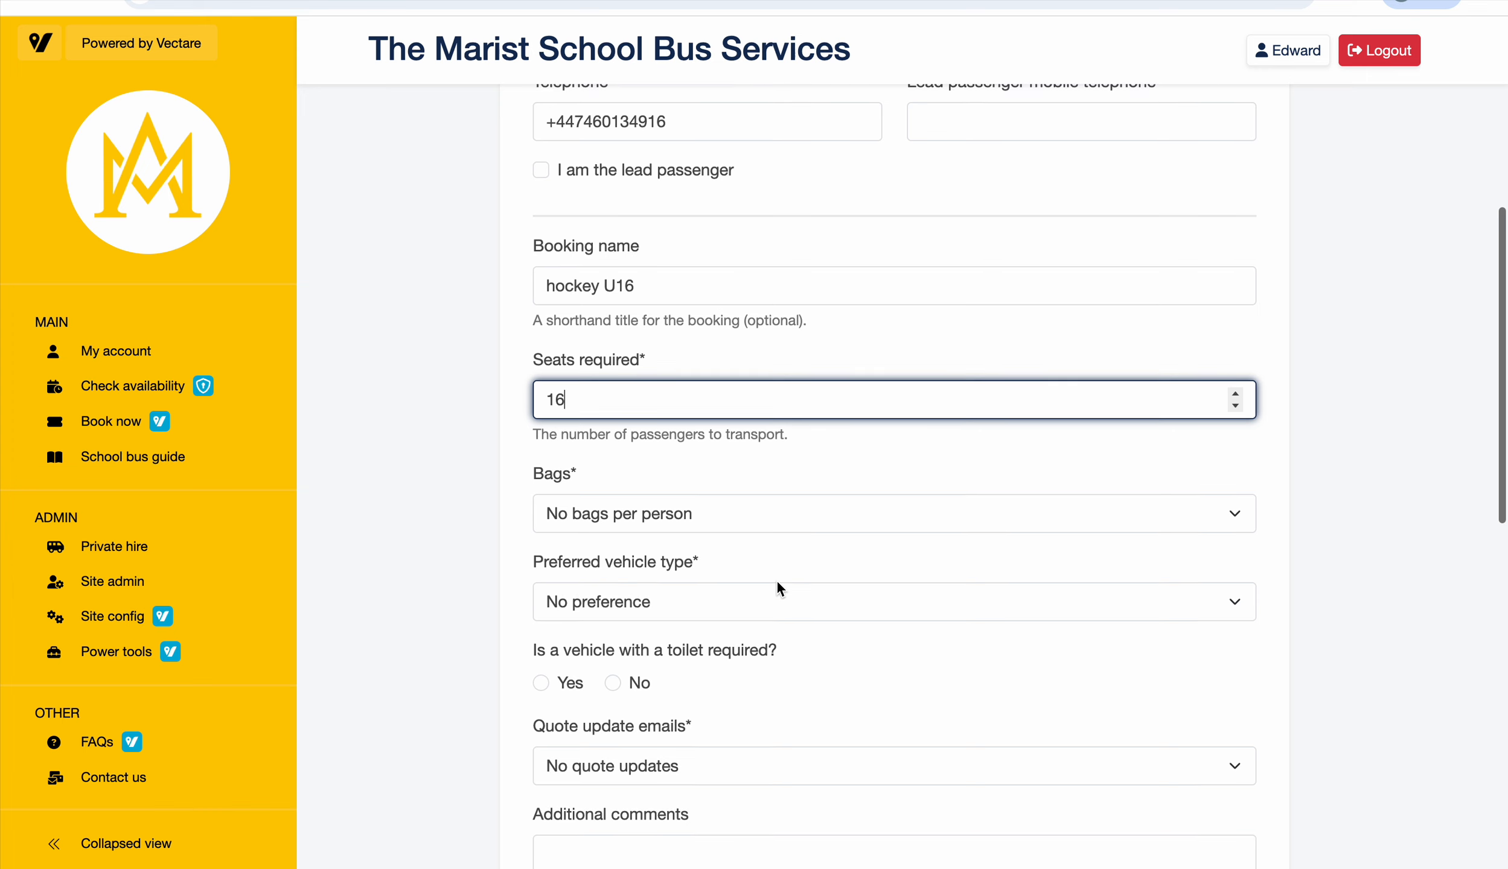
{"action": "left_click", "coordinate": [714, 515]}
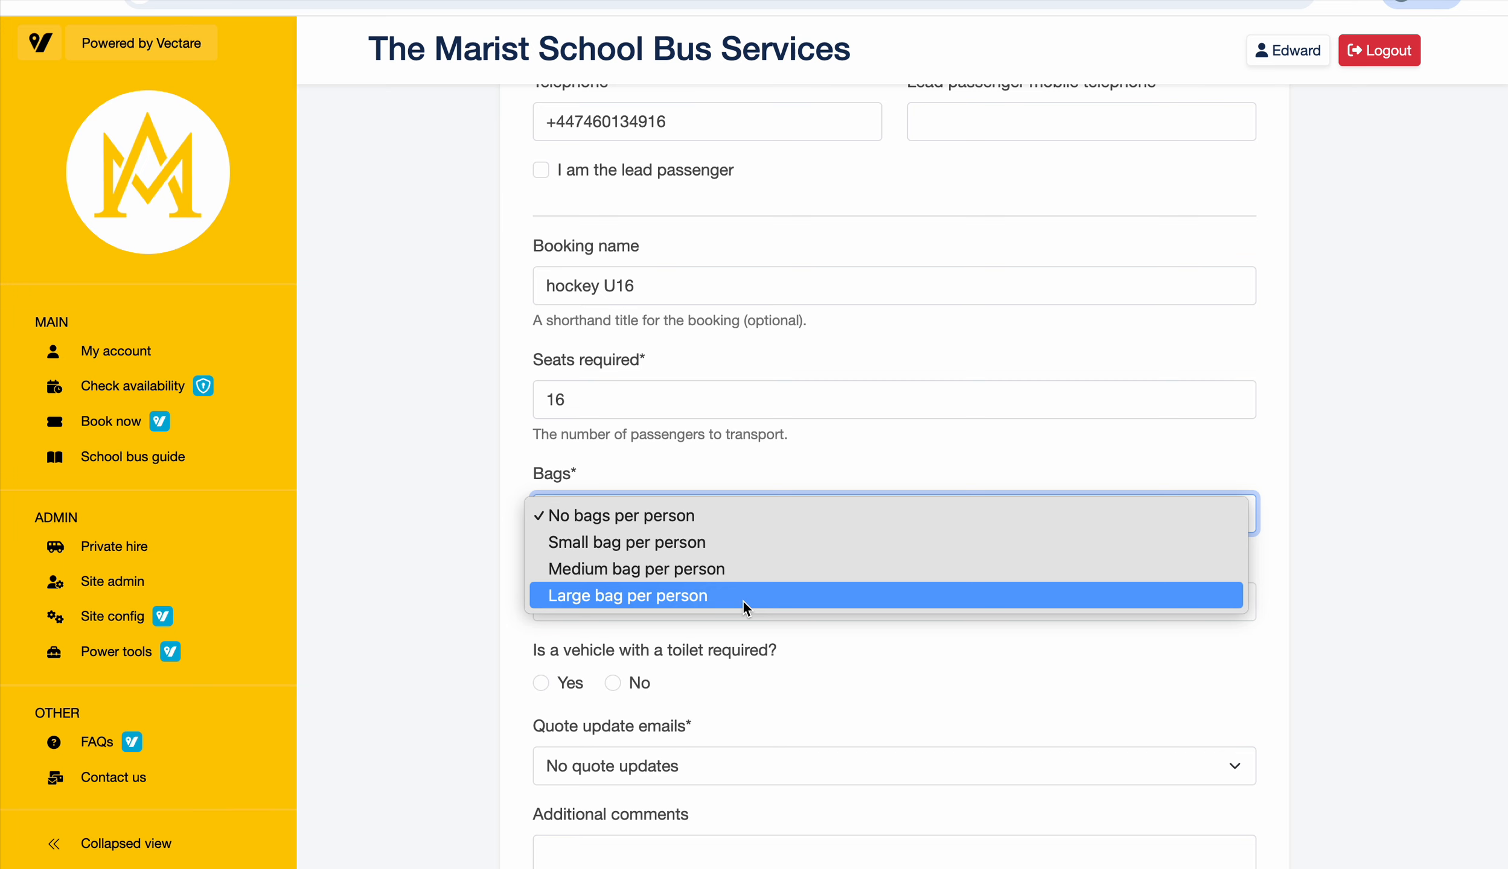
{"action": "left_click", "coordinate": [728, 569]}
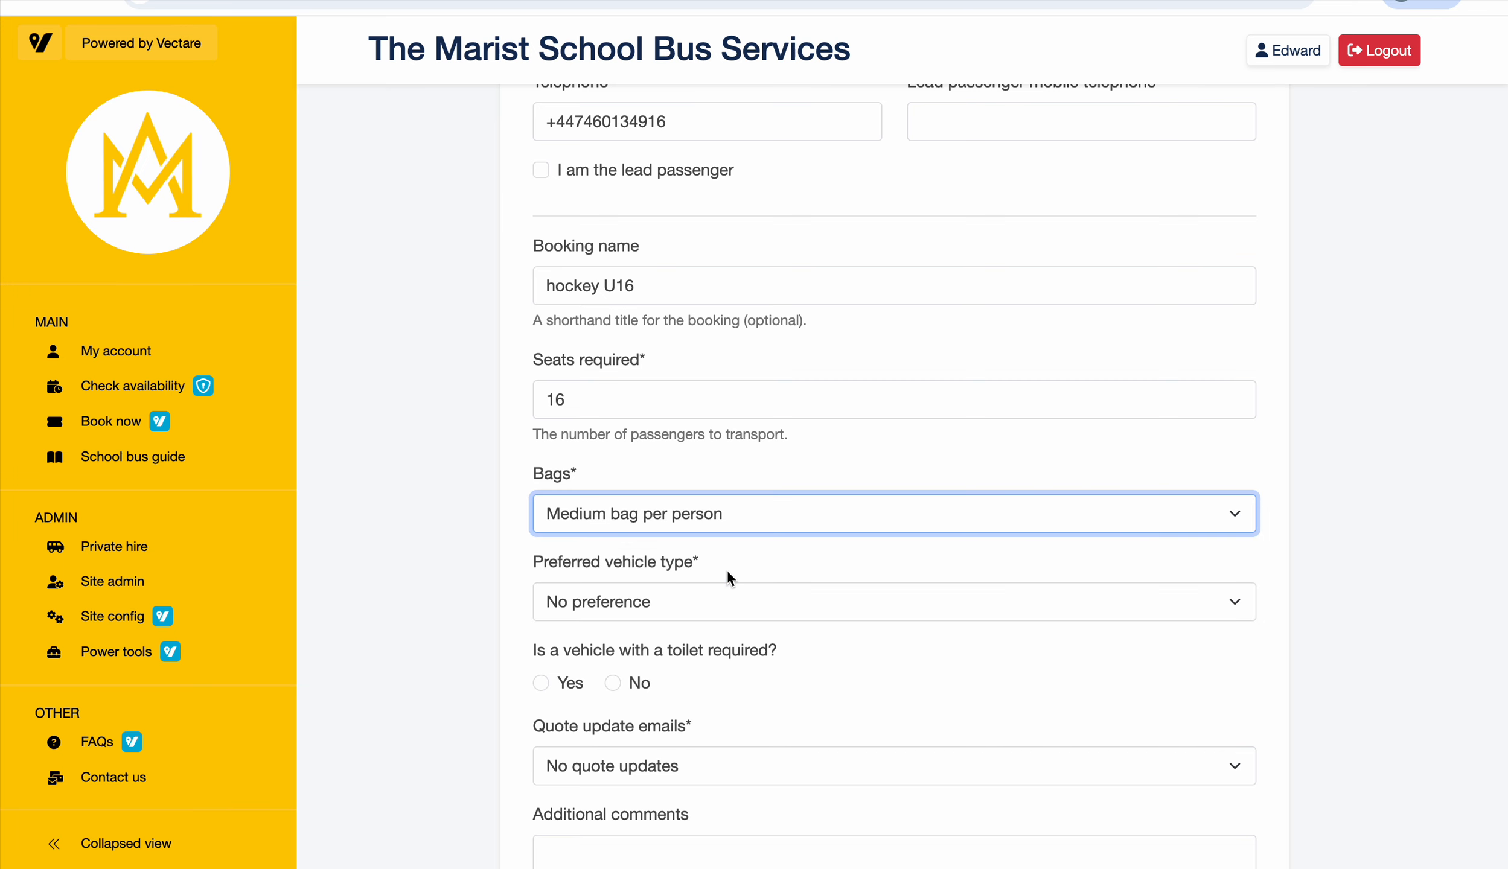
{"action": "scroll", "coordinate": [728, 572], "scroll_direction": "down", "scroll_amount": 1}
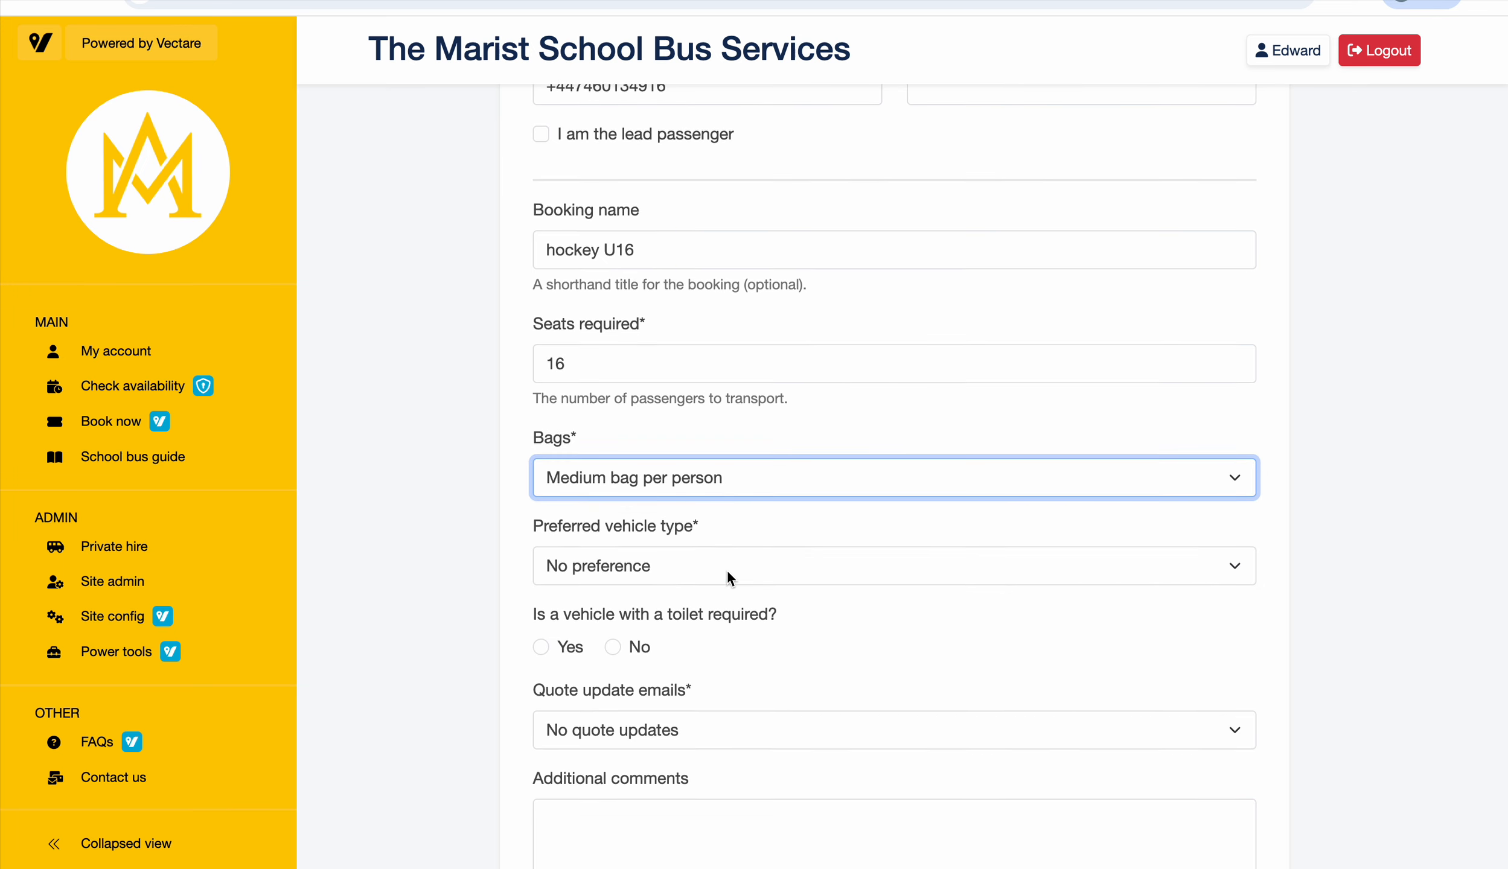
{"action": "scroll", "coordinate": [727, 572], "scroll_direction": "down", "scroll_amount": 2}
{"action": "scroll", "coordinate": [727, 569], "scroll_direction": "down", "scroll_amount": 2}
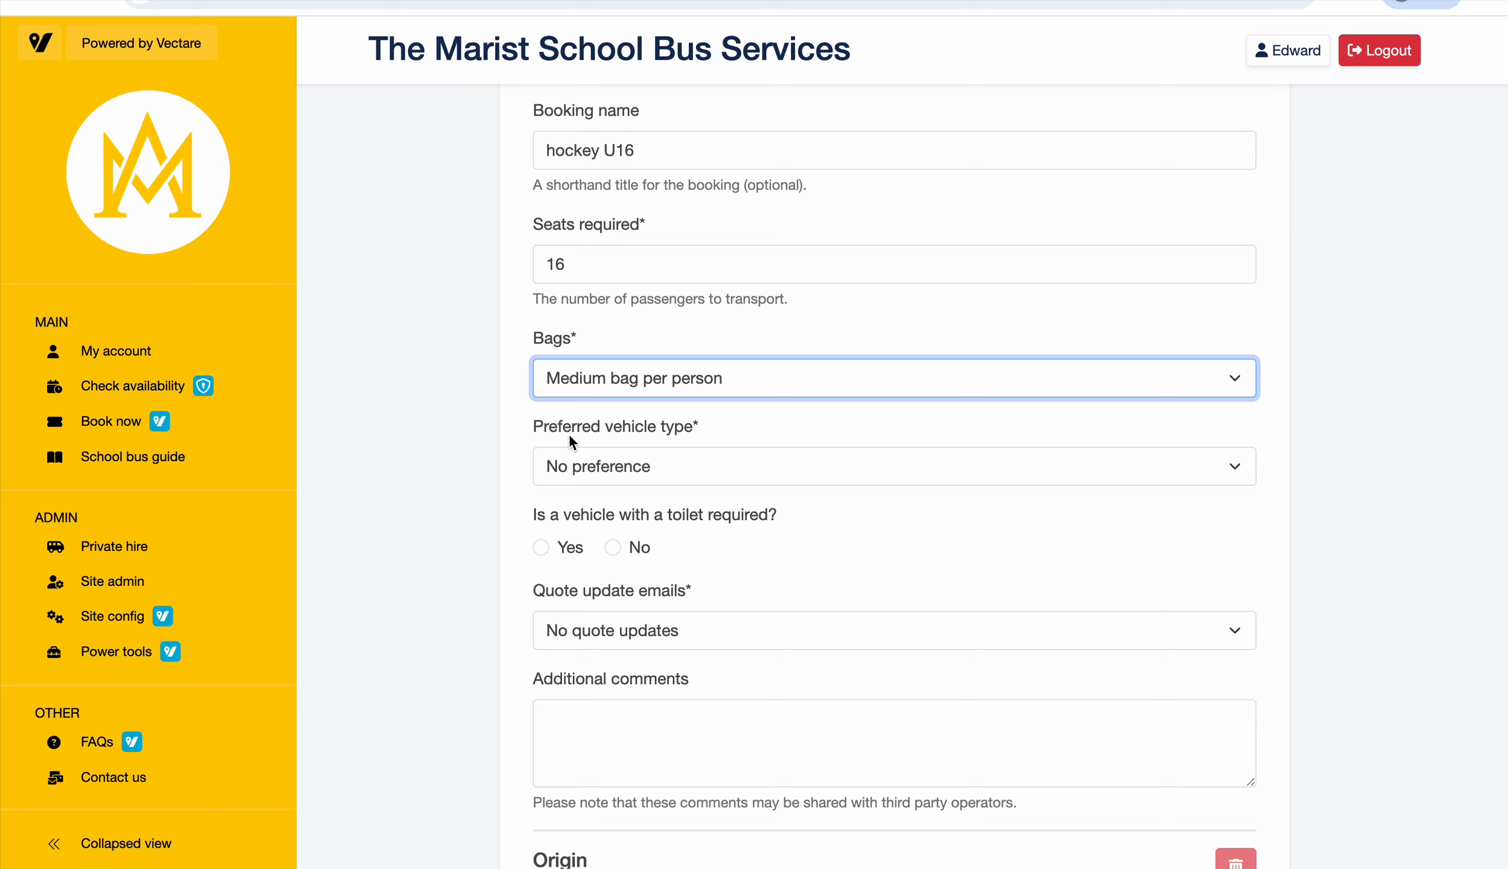
{"action": "left_click", "coordinate": [761, 480]}
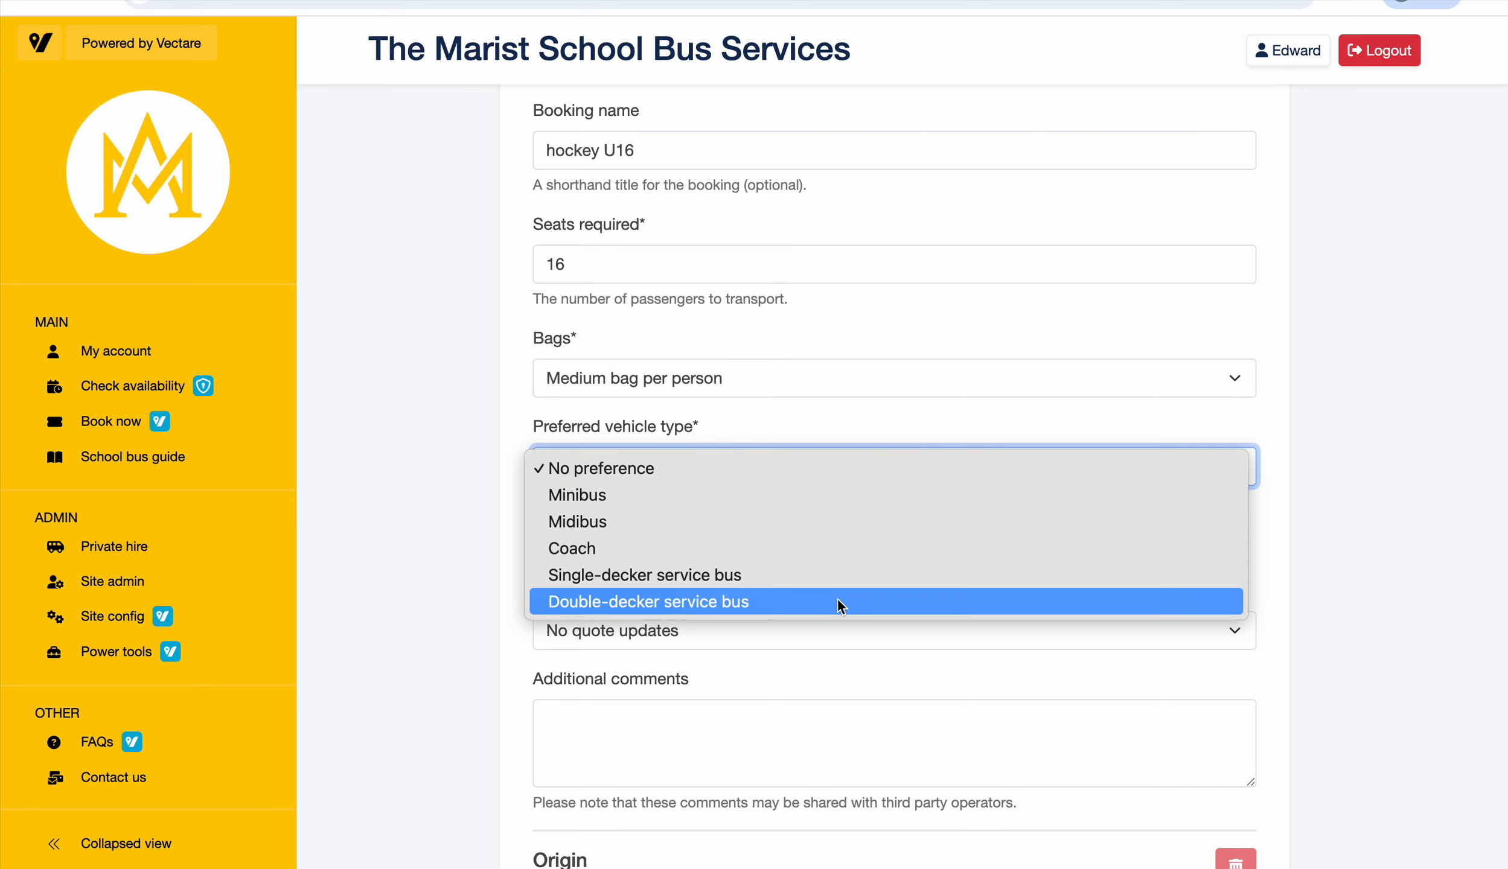
{"action": "left_click", "coordinate": [814, 495]}
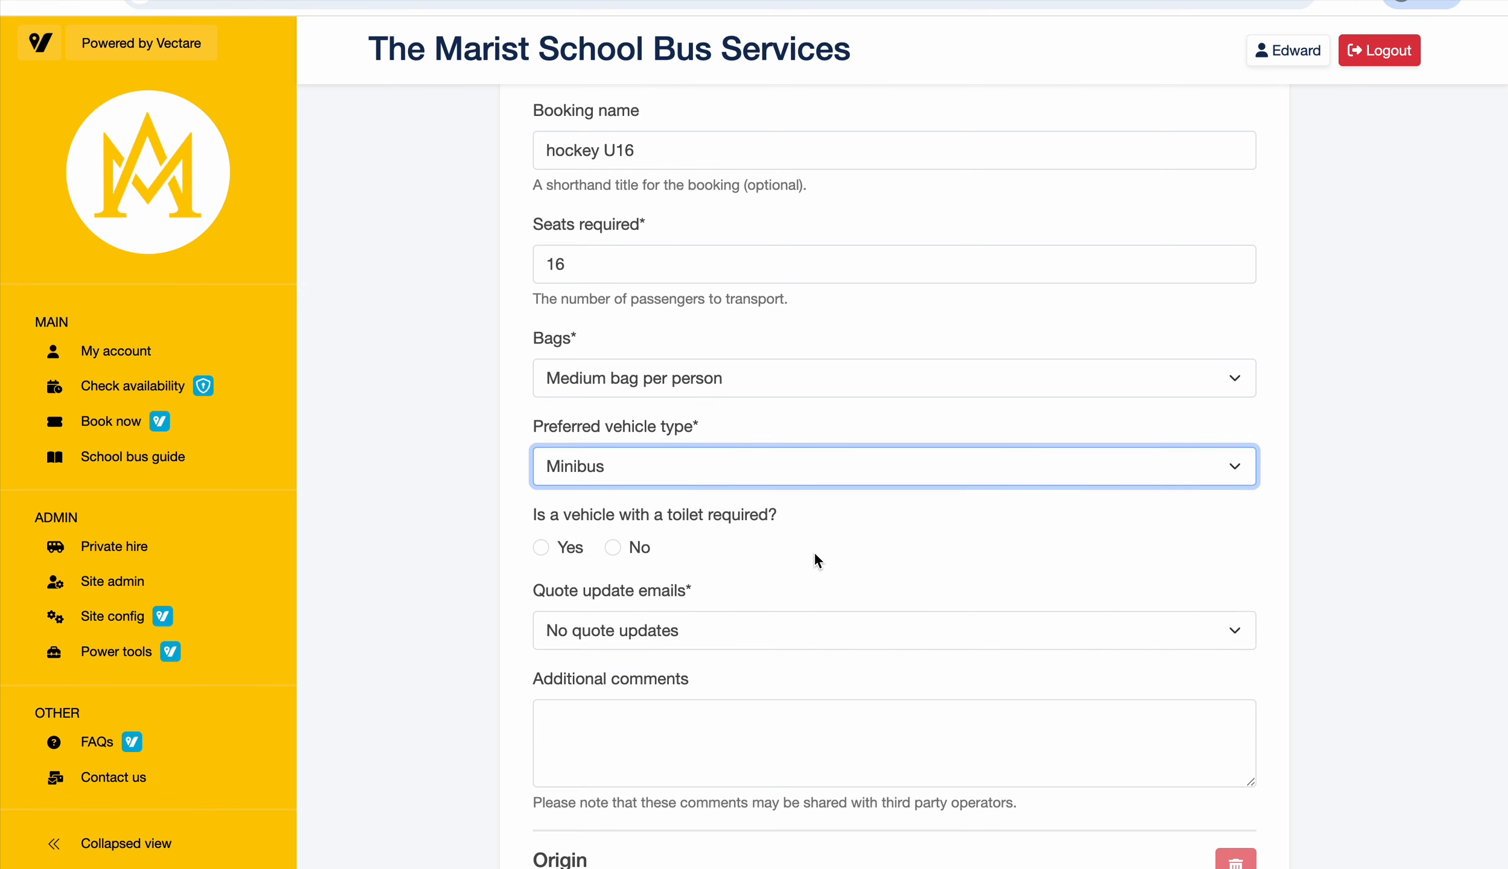
- Answer No to requiring a vehicle with a toilet and set quote update emails to "Receive instant quote updates"
{"action": "scroll", "coordinate": [815, 554], "scroll_direction": "down", "scroll_amount": 2}
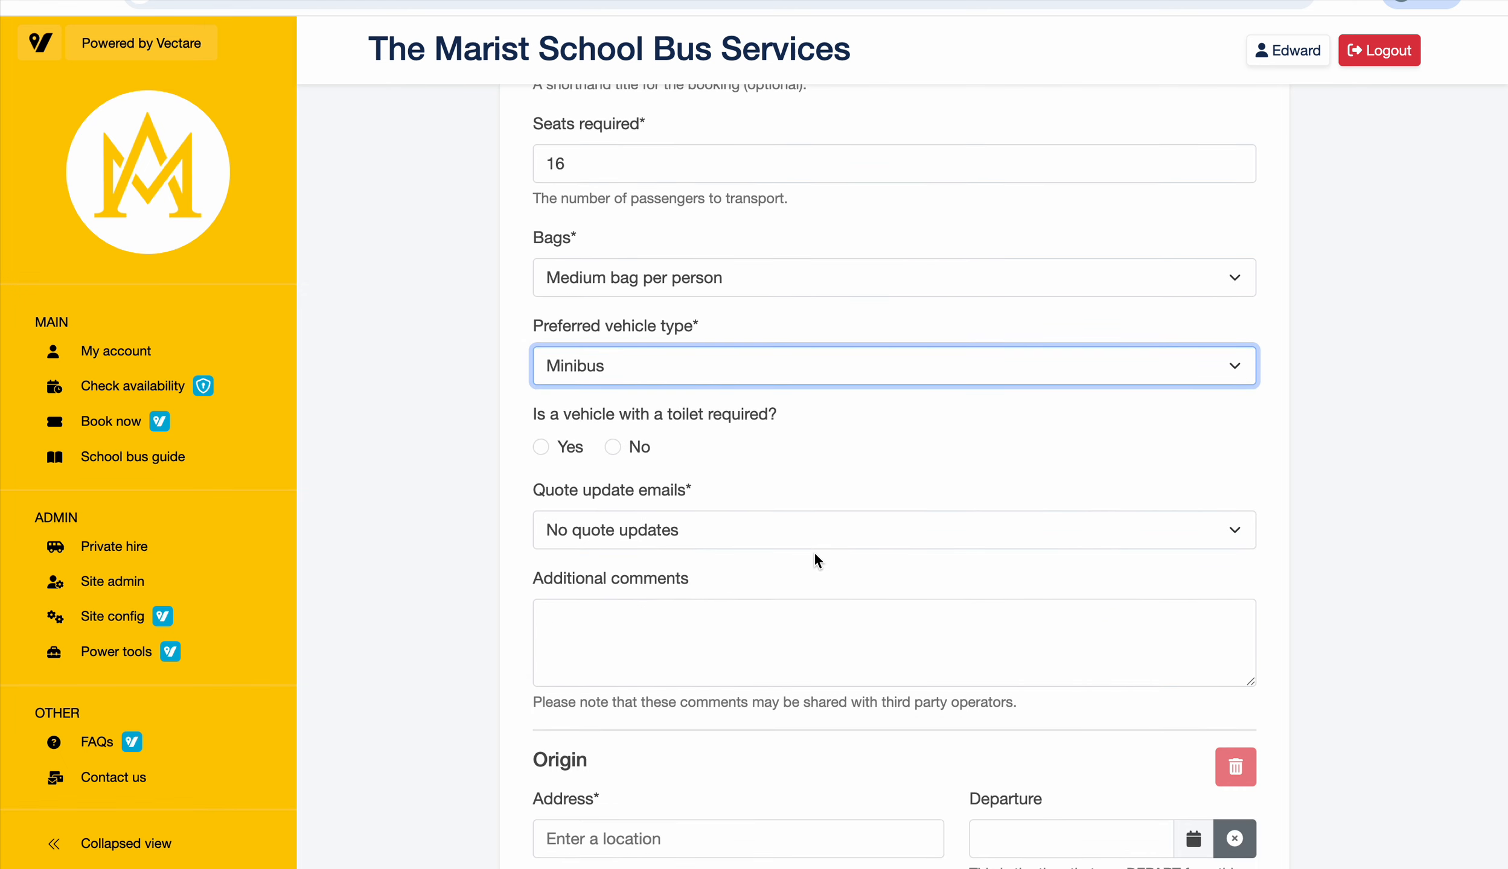
{"action": "left_click", "coordinate": [614, 446]}
{"action": "scroll", "coordinate": [791, 483], "scroll_direction": "down", "scroll_amount": 1}
{"action": "scroll", "coordinate": [791, 481], "scroll_direction": "down", "scroll_amount": 1}
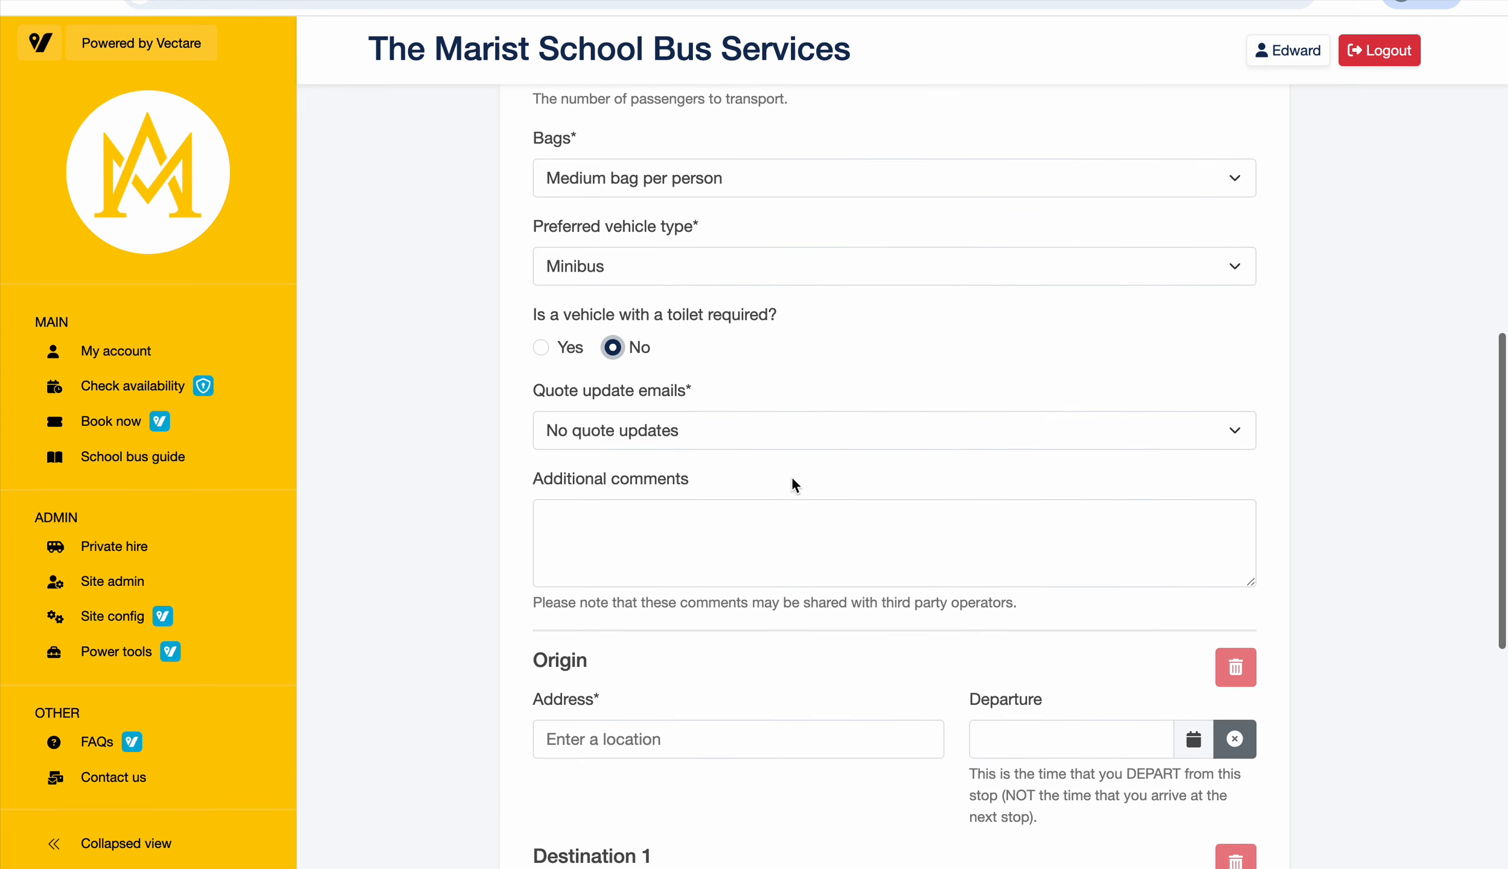
{"action": "left_click", "coordinate": [704, 431]}
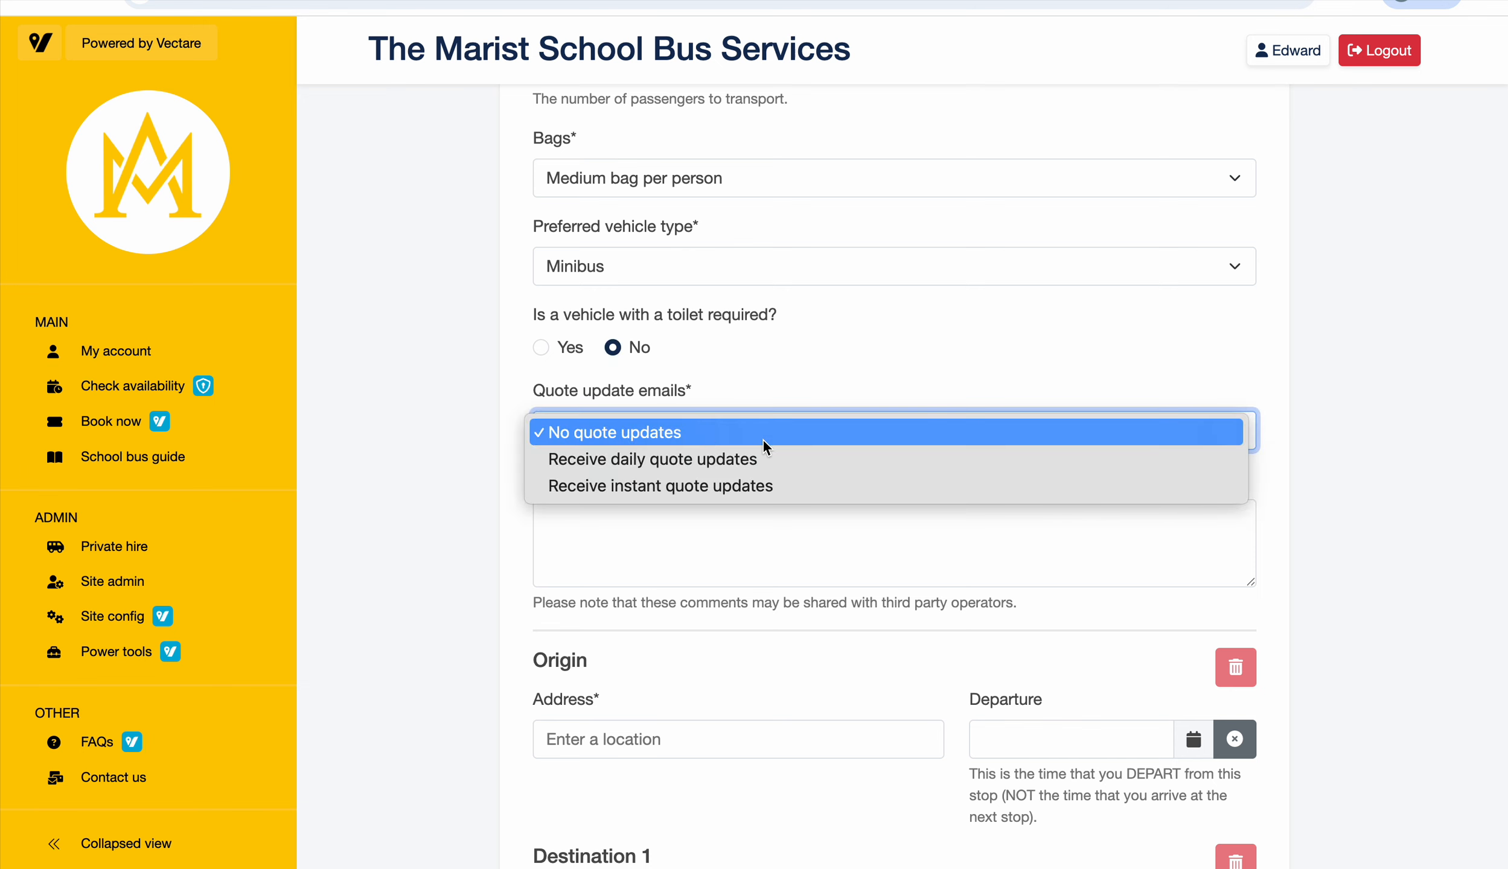
{"action": "left_click", "coordinate": [765, 478]}
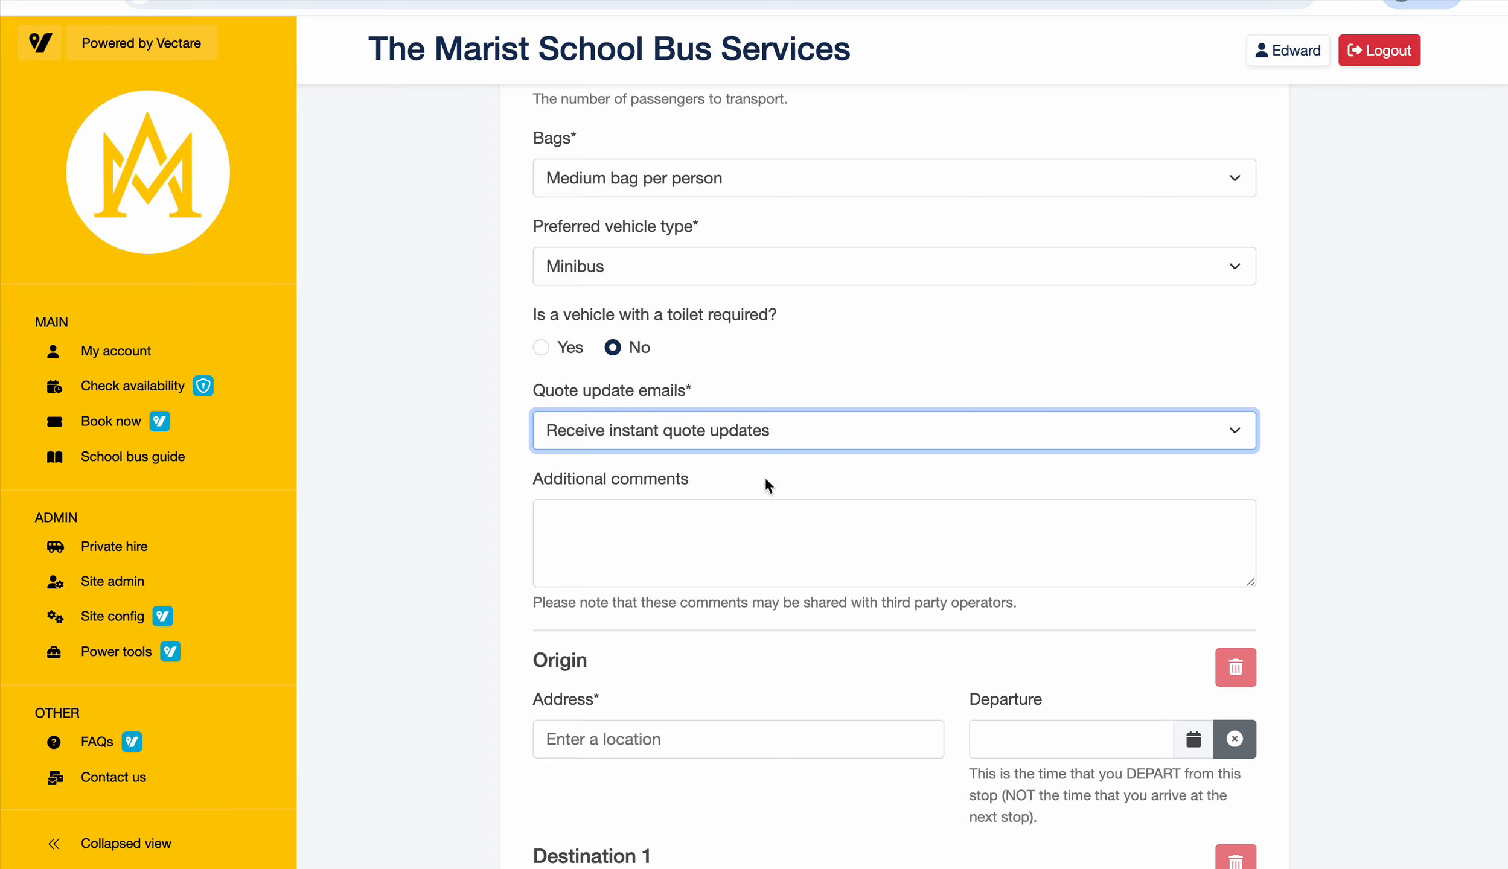
- Enter "goalkeeper bags (space needed)" as the booking's additional comments
{"action": "left_click", "coordinate": [733, 520]}
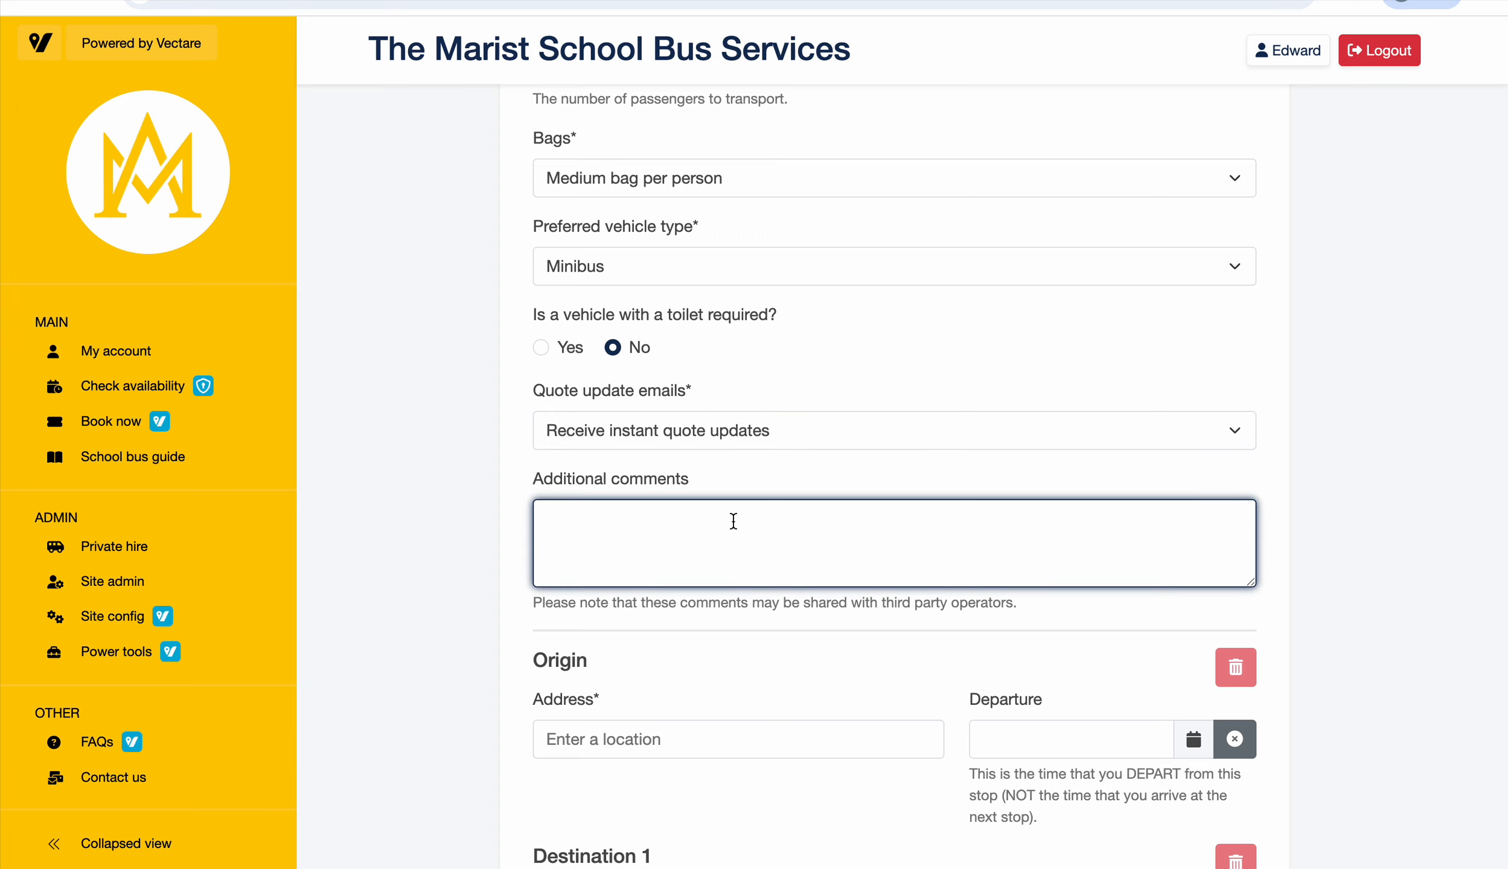
{"action": "scroll", "coordinate": [733, 520], "scroll_direction": "up", "scroll_amount": 8}
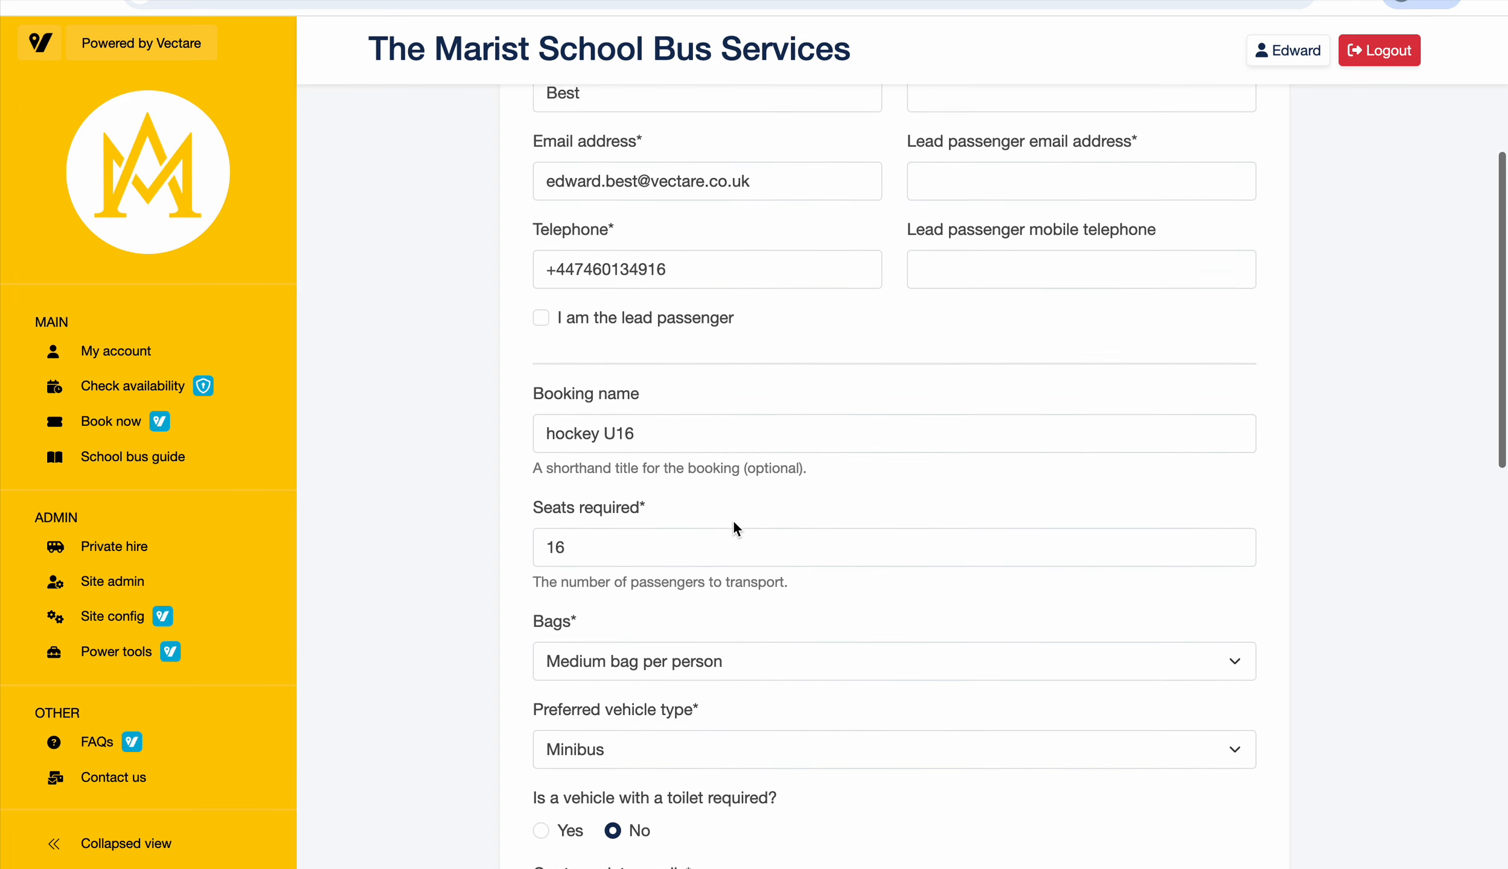
{"action": "scroll", "coordinate": [733, 520], "scroll_direction": "up", "scroll_amount": 4}
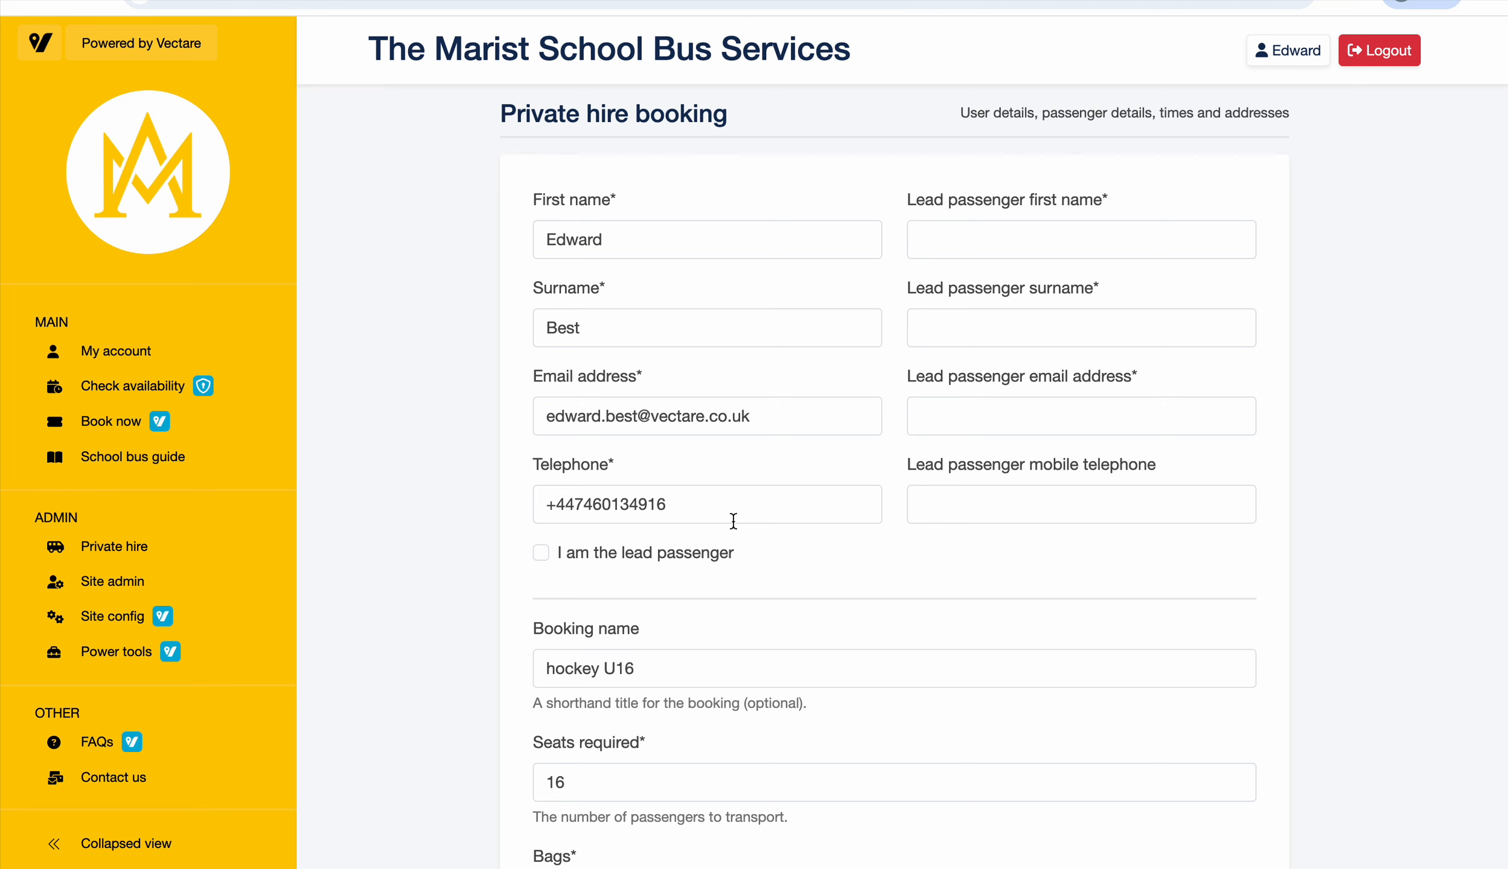
{"action": "scroll", "coordinate": [733, 520], "scroll_direction": "down", "scroll_amount": 11}
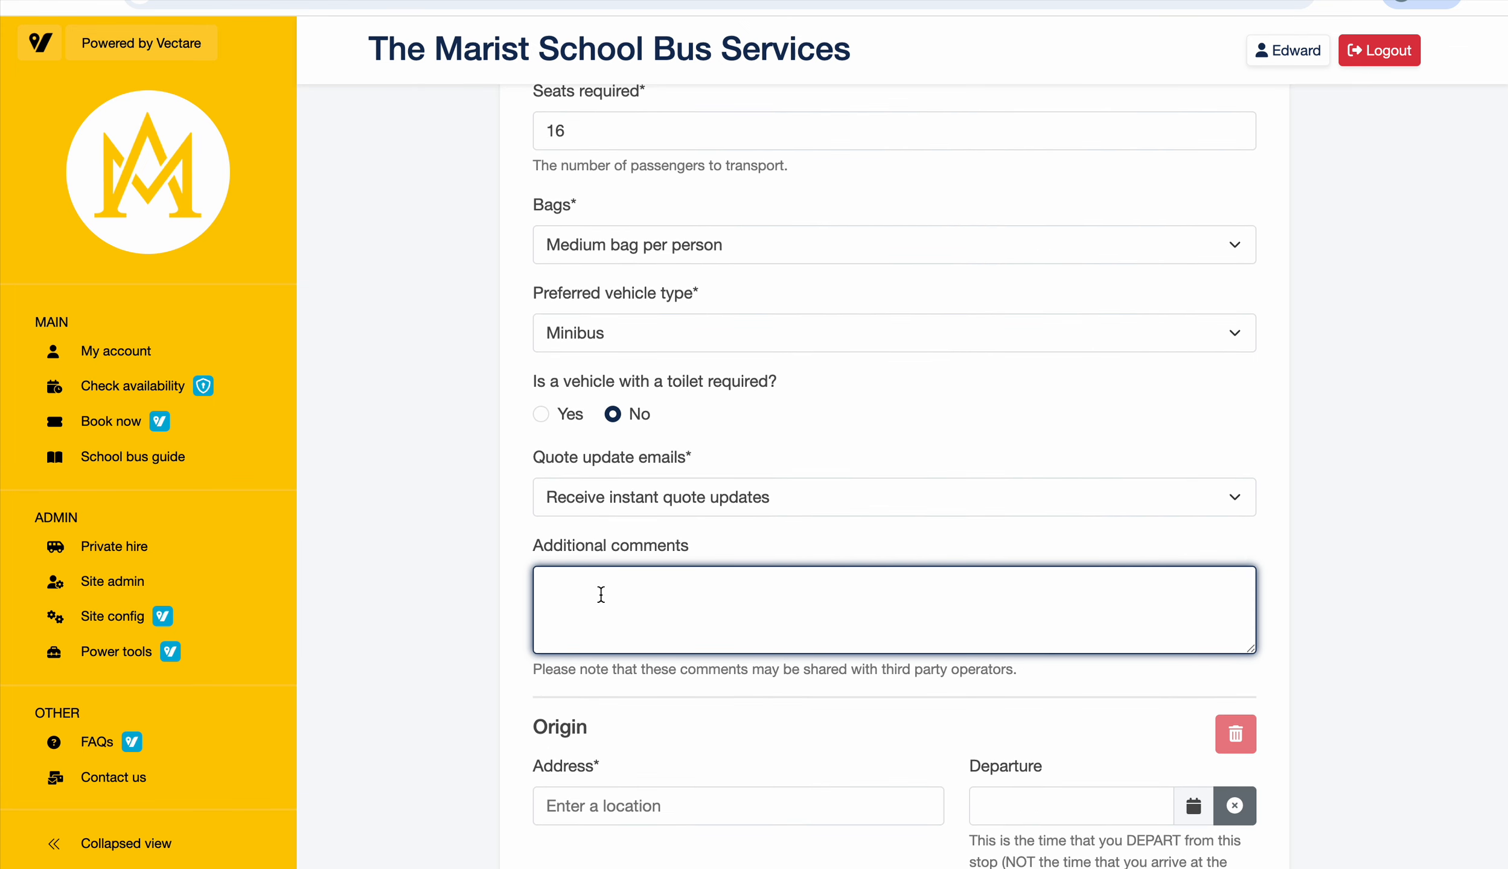
{"action": "type", "text": "goalkeeper bag"}
{"action": "key", "text": "BackSpace"}
{"action": "key", "text": "BackSpace"}
{"action": "type", "text": "ags (space needed)"}
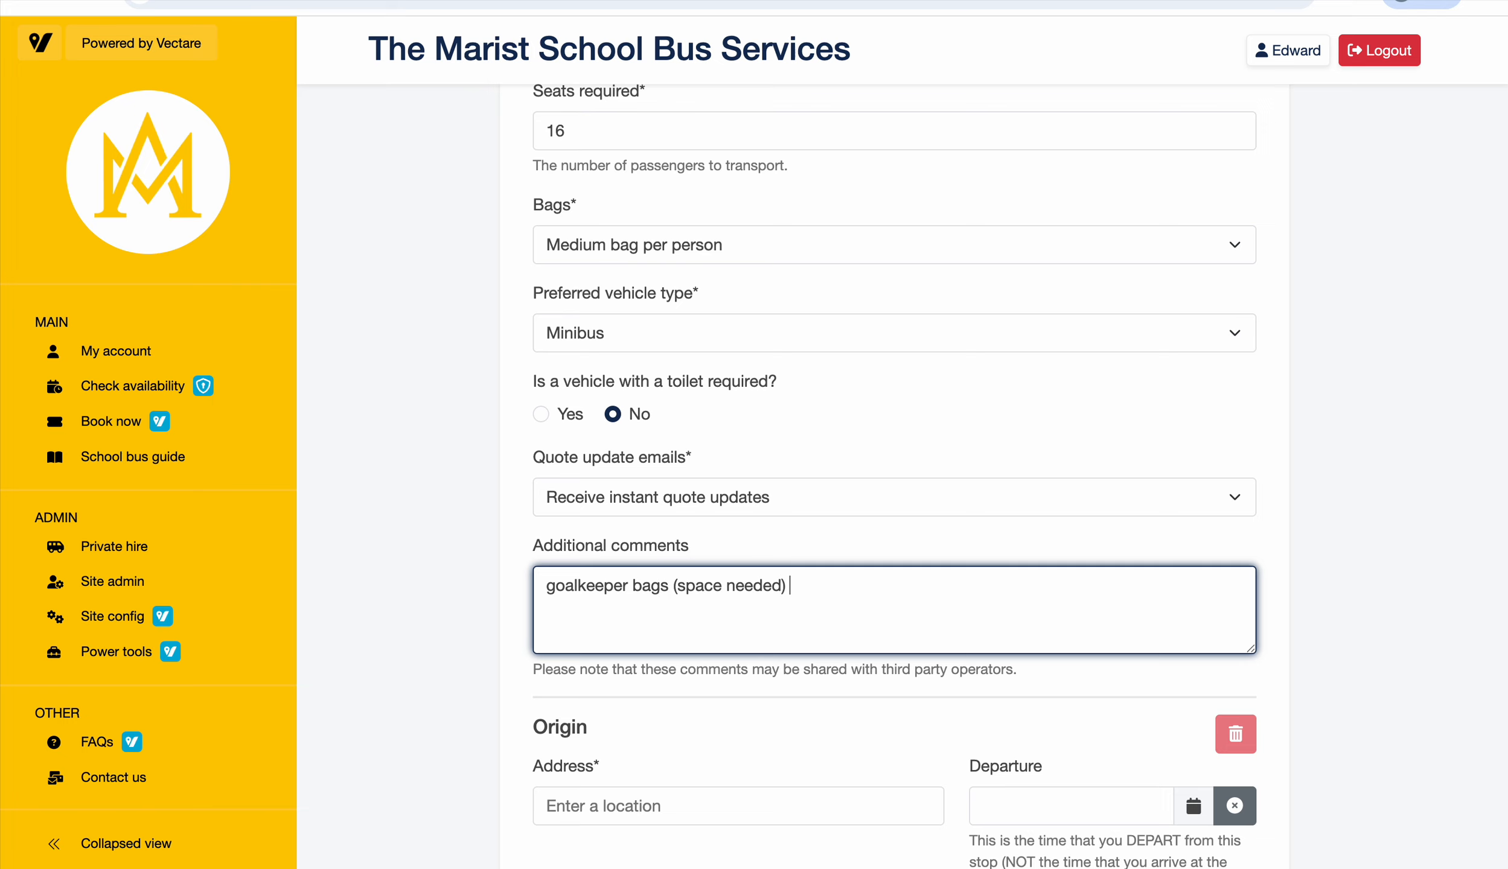
- Find The Marist School in Sunninghill, Ascot, UK and set it as the origin address
{"action": "scroll", "coordinate": [512, 574], "scroll_direction": "down", "scroll_amount": 6}
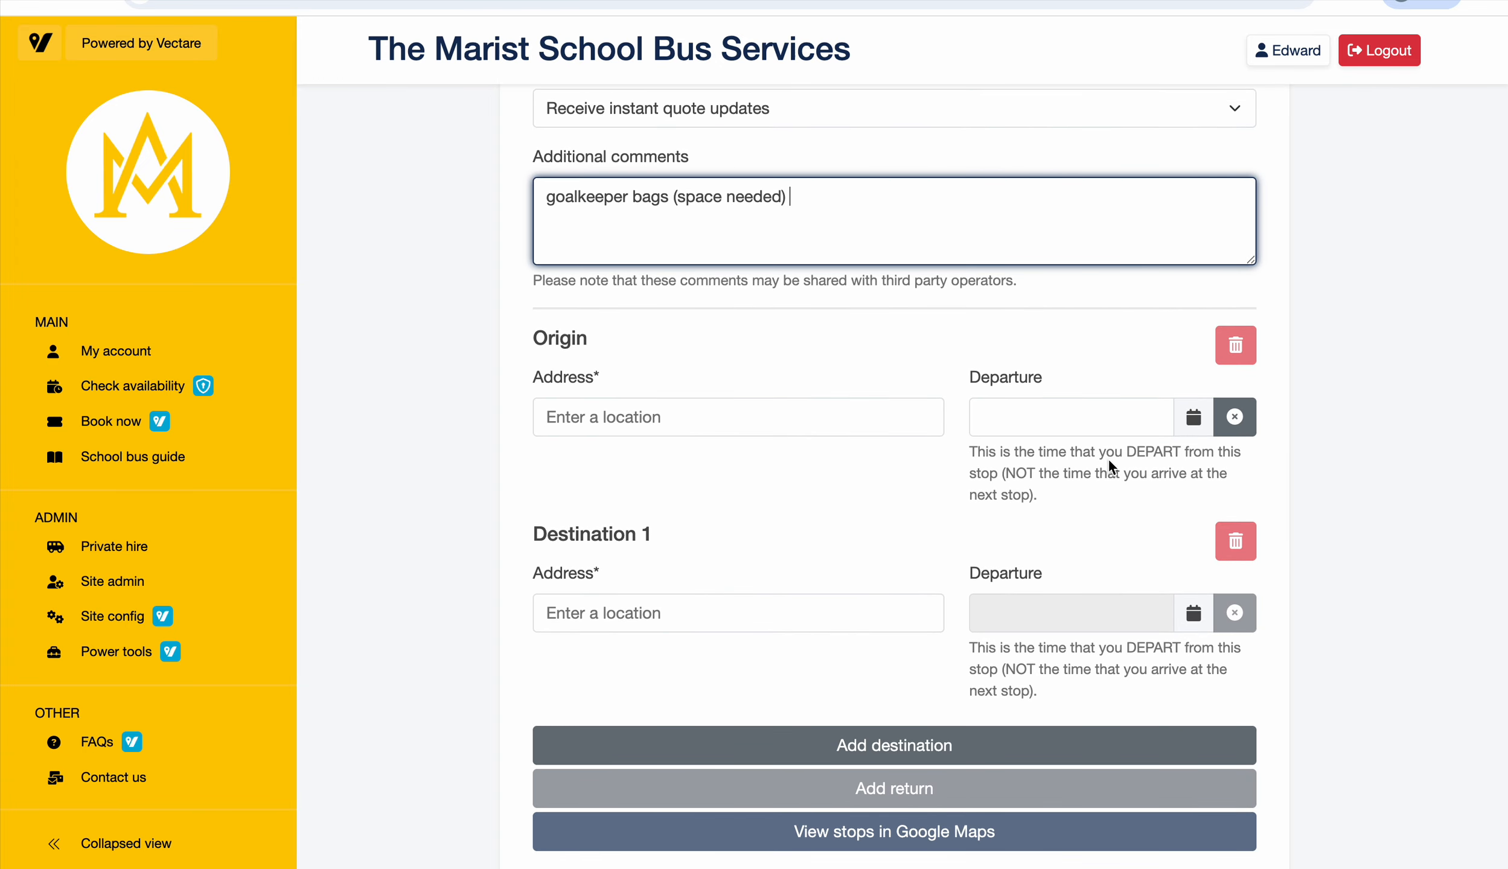
{"action": "left_click", "coordinate": [747, 422]}
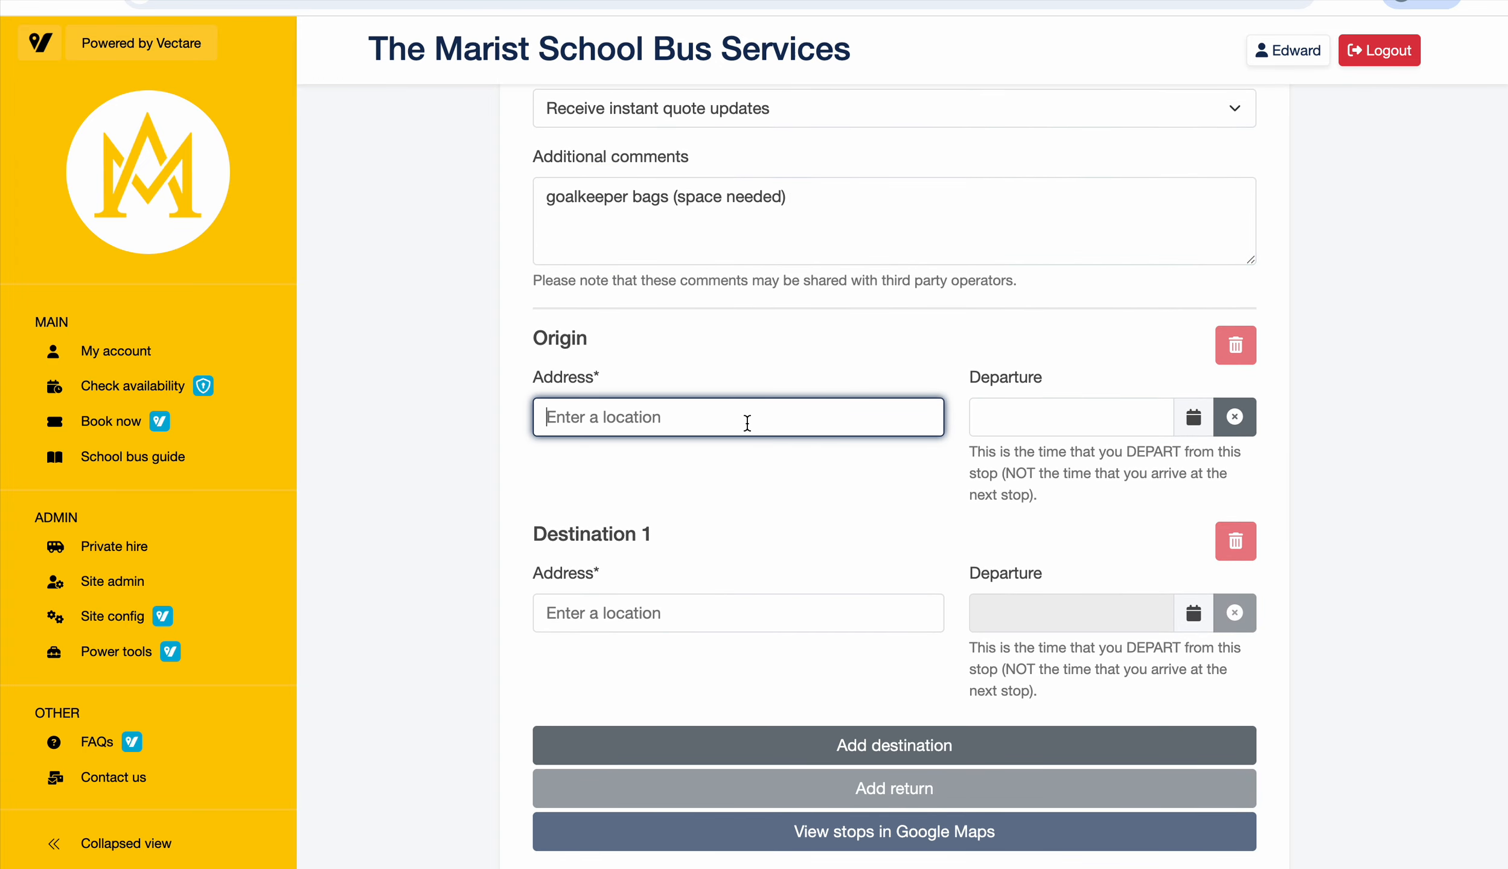
{"action": "type", "text": "the ma"}
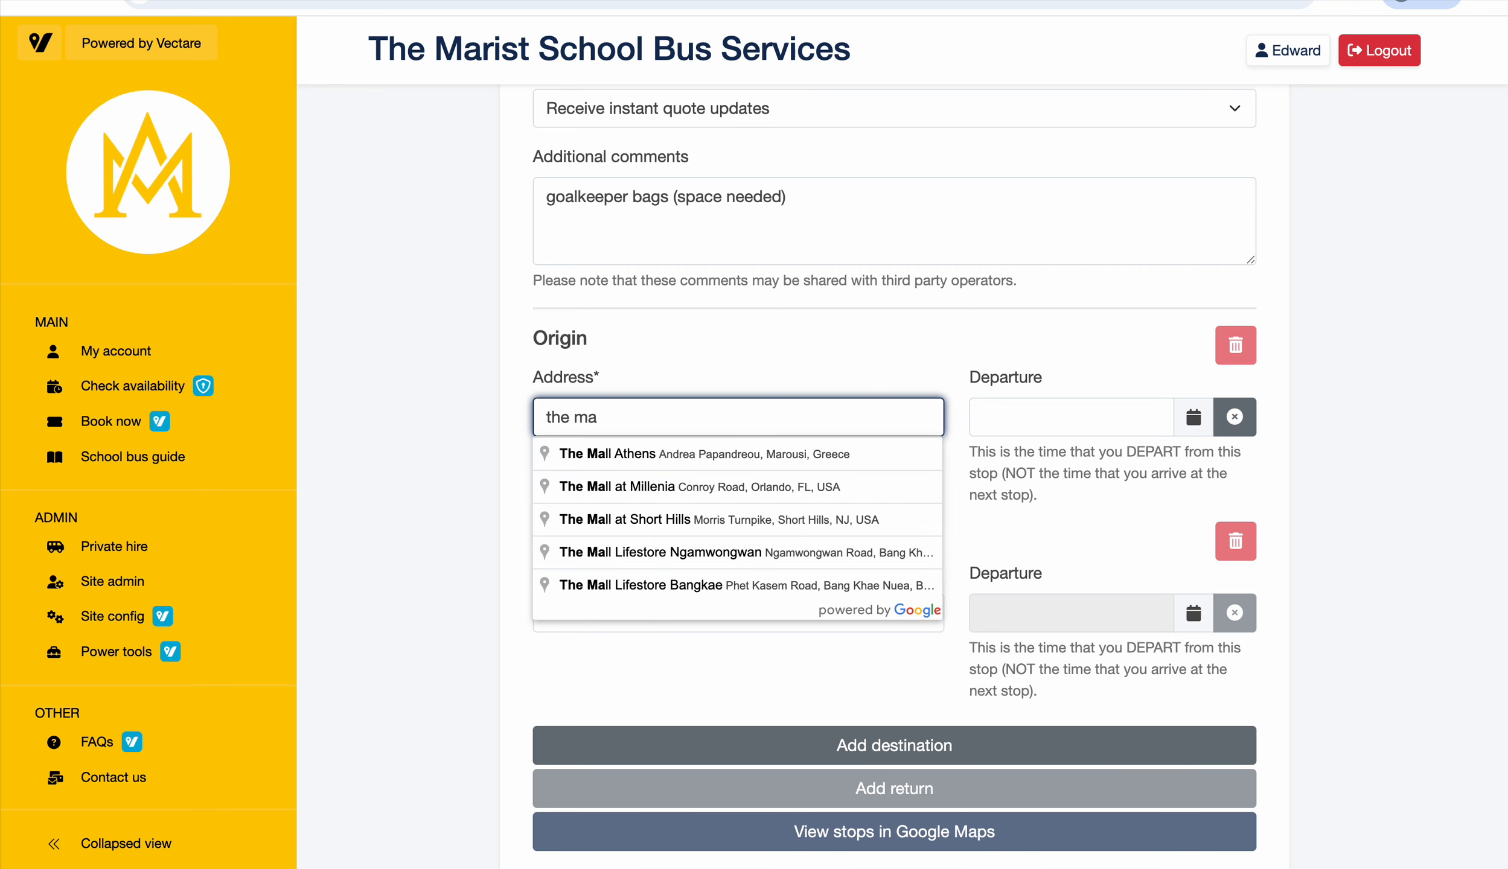
{"action": "type", "text": "rist"}
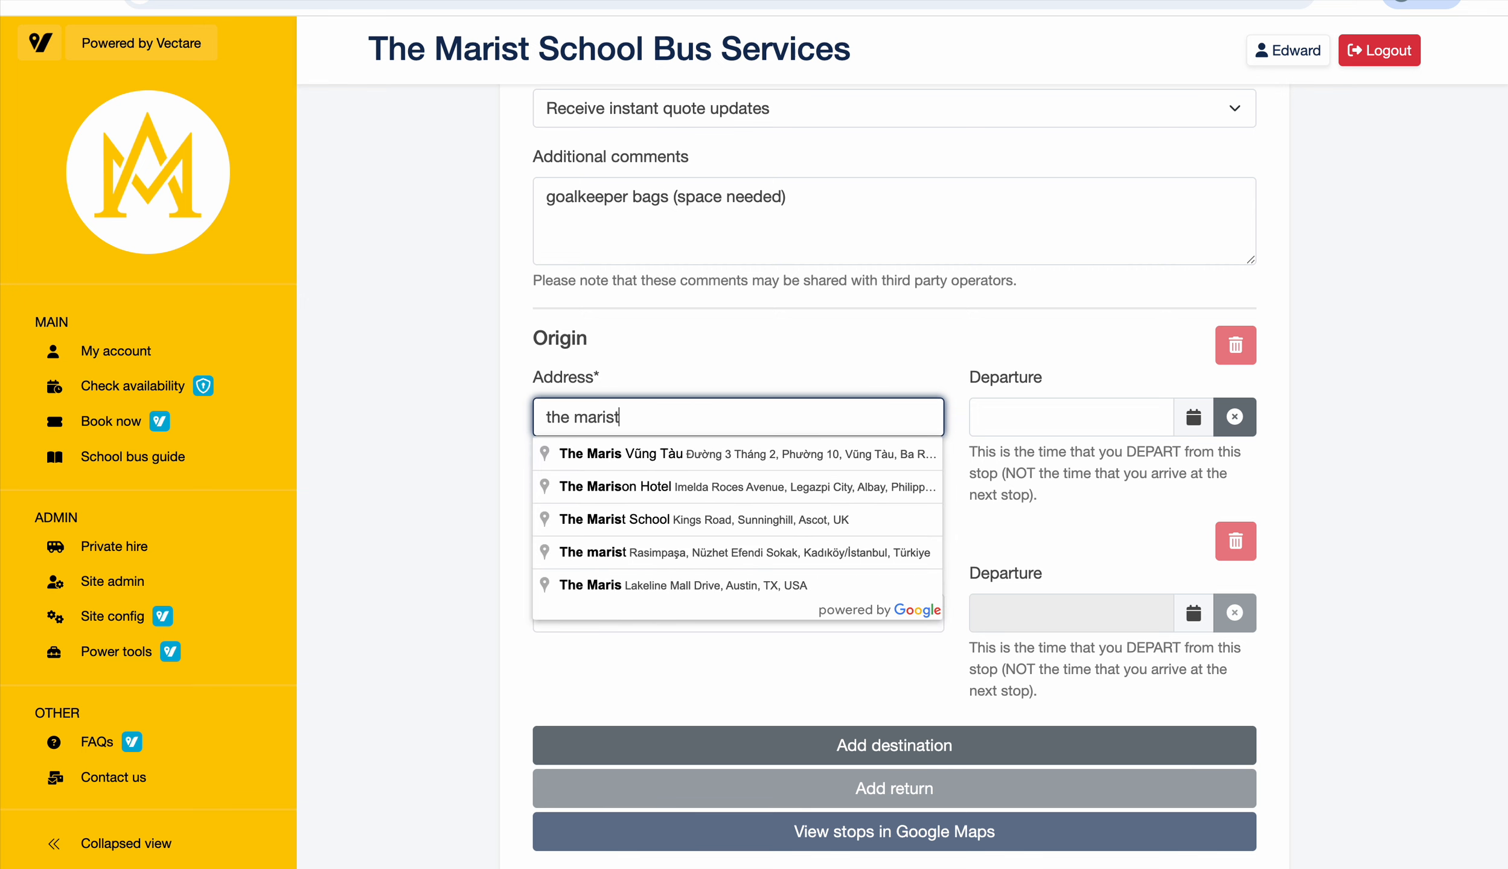
{"action": "left_click", "coordinate": [790, 450]}
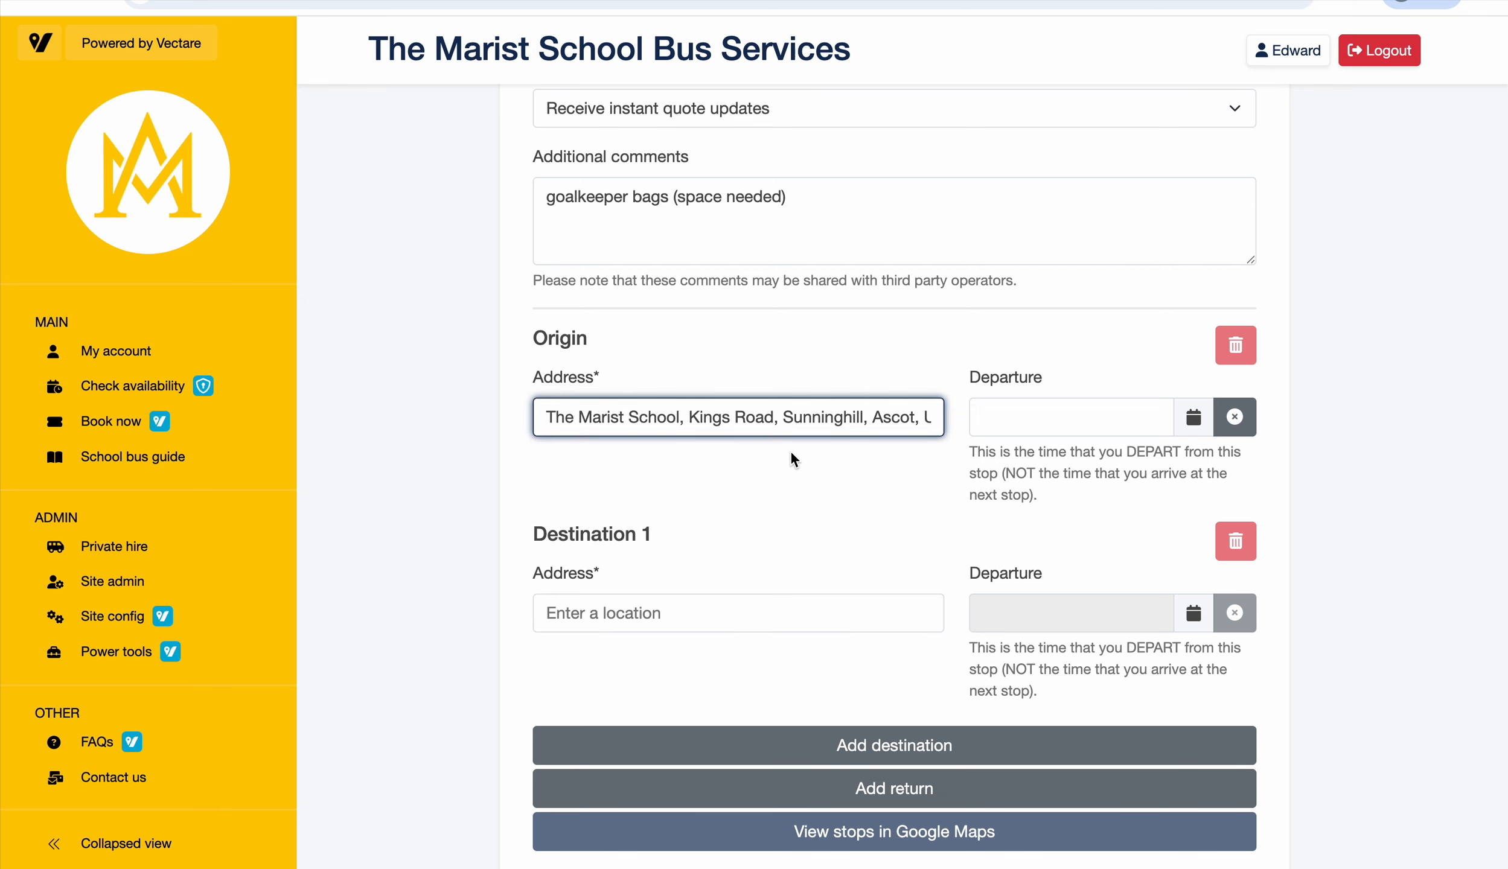
- Set the origin's departure to 22-08-2025 at 13:00
{"action": "left_click", "coordinate": [1075, 410]}
{"action": "left_click", "coordinate": [1078, 750]}
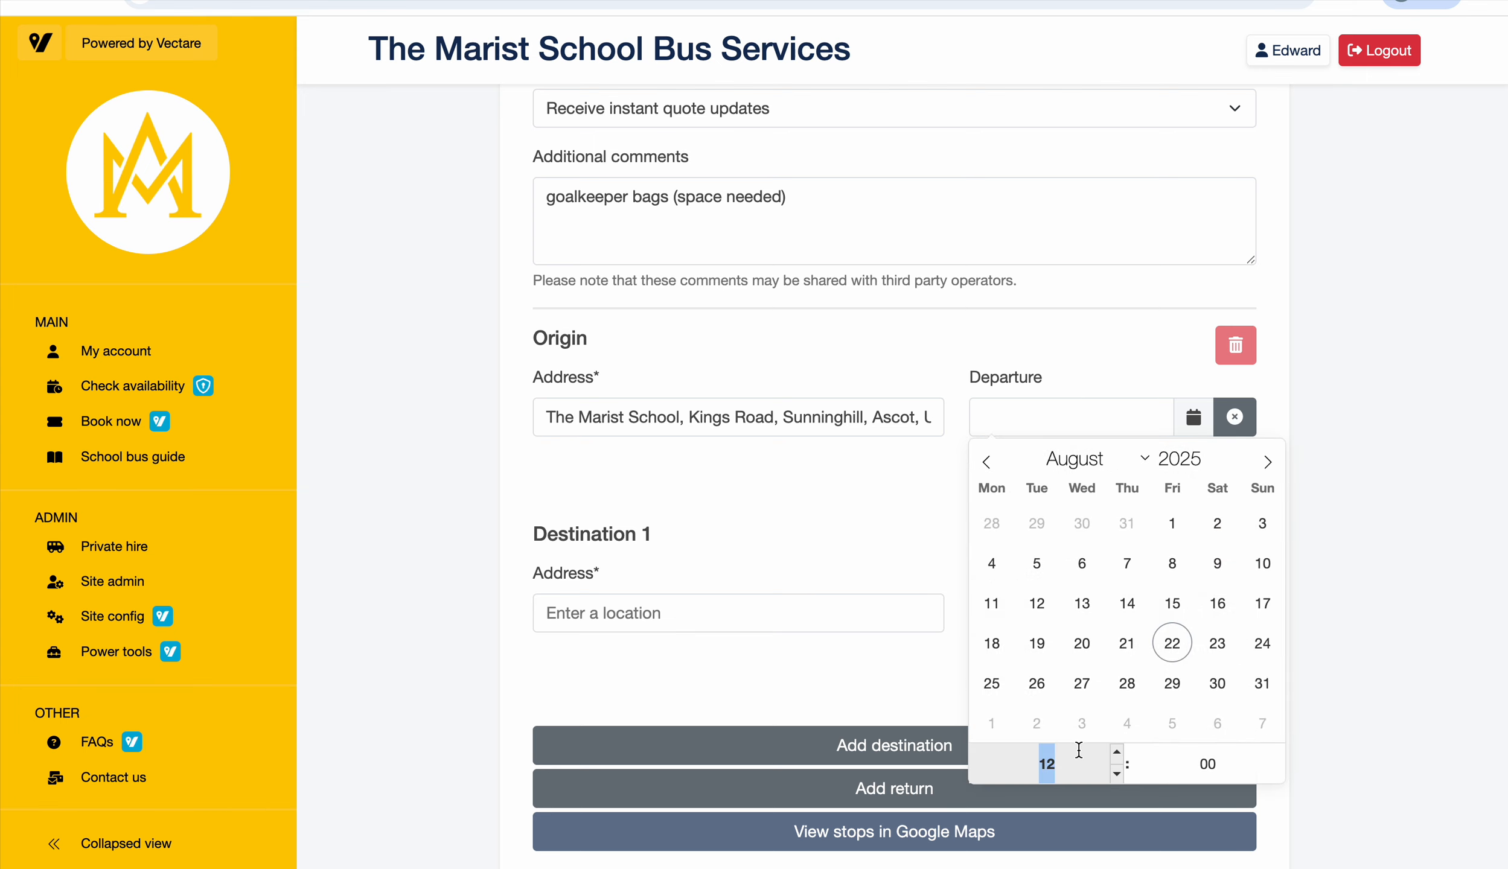
{"action": "type", "text": "13"}
{"action": "left_click", "coordinate": [842, 541]}
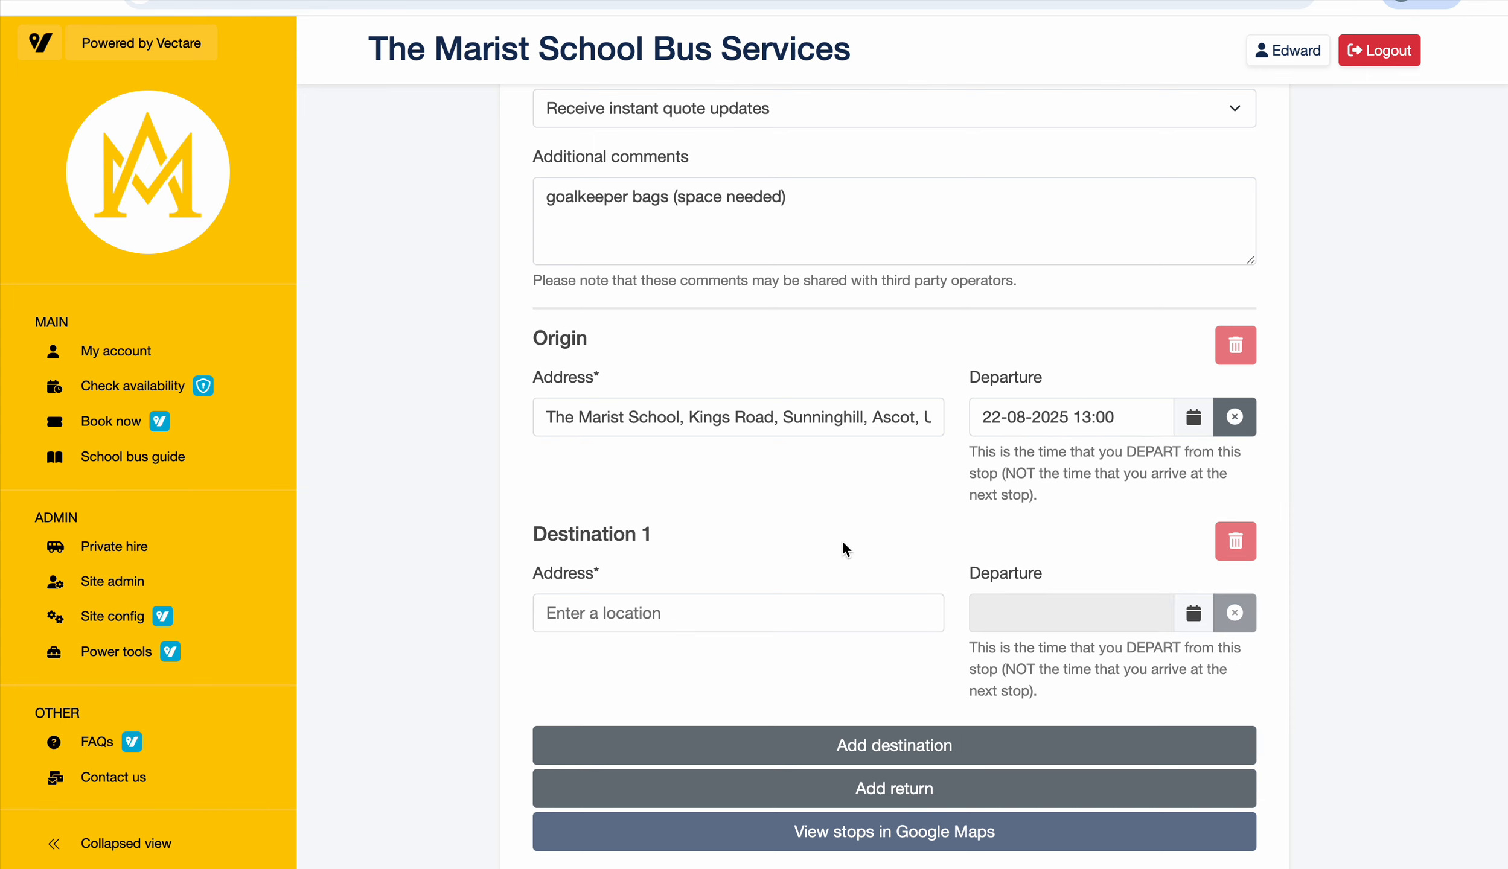
- Look up "reading blue" and set Reading Blue Coat School as the Destination 1 address
{"action": "scroll", "coordinate": [716, 519], "scroll_direction": "down", "scroll_amount": 3}
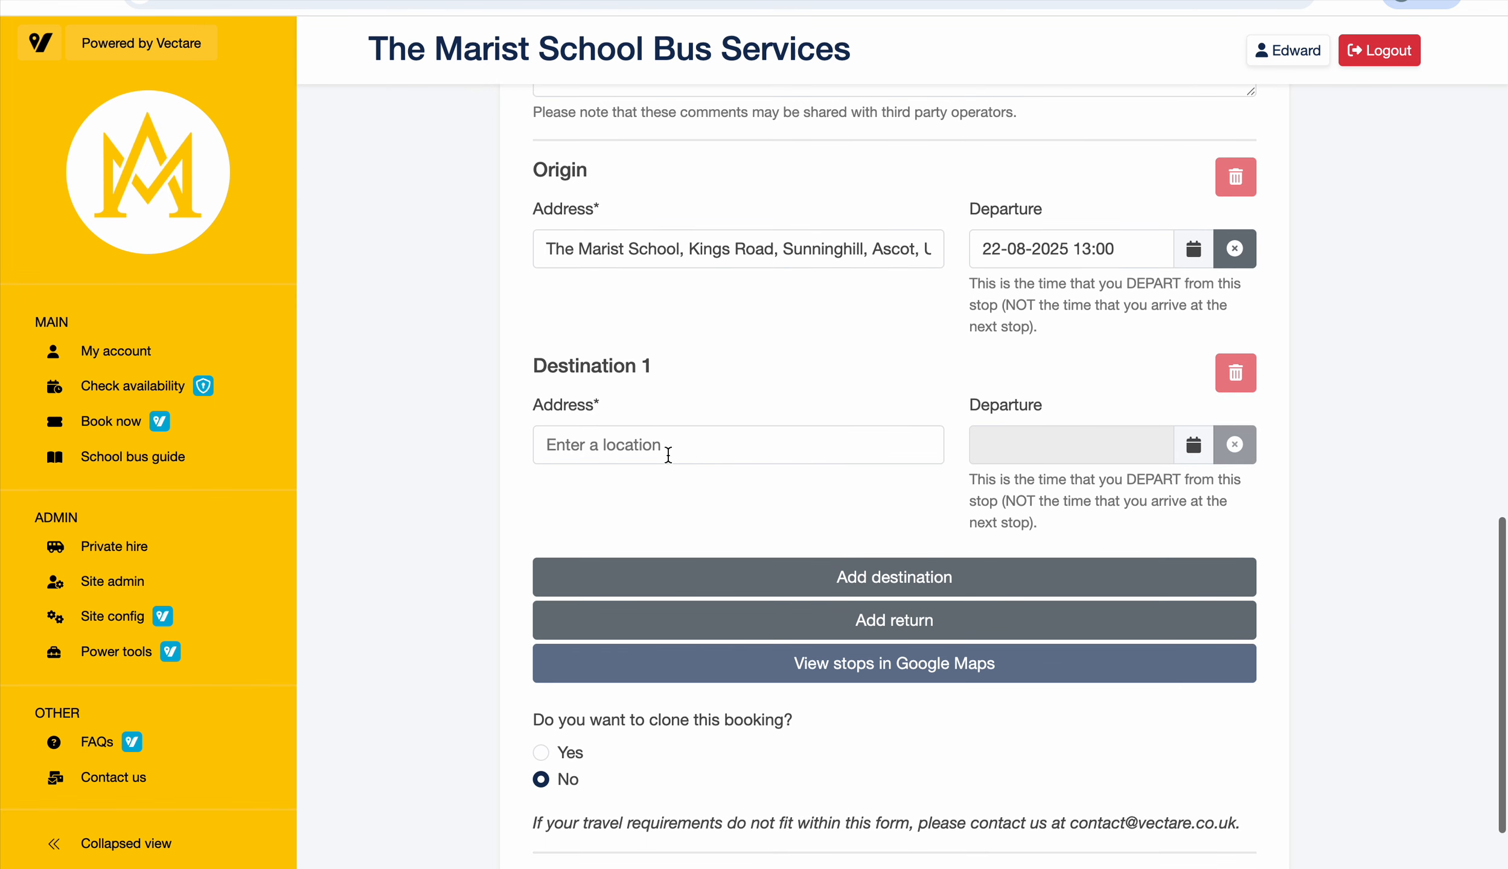
{"action": "left_click", "coordinate": [661, 453]}
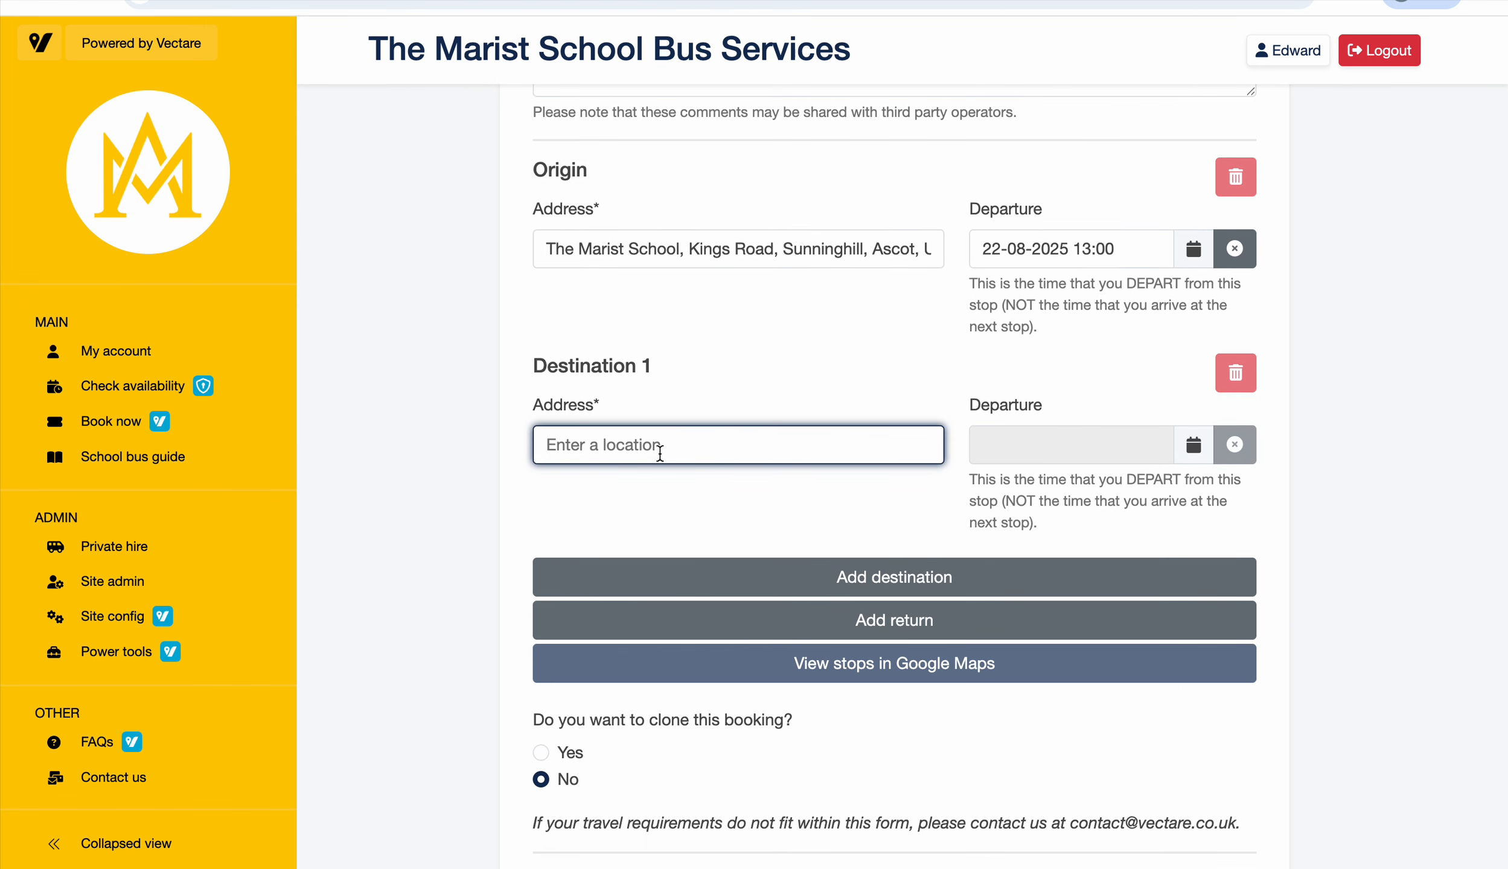
{"action": "type", "text": "reading blue"}
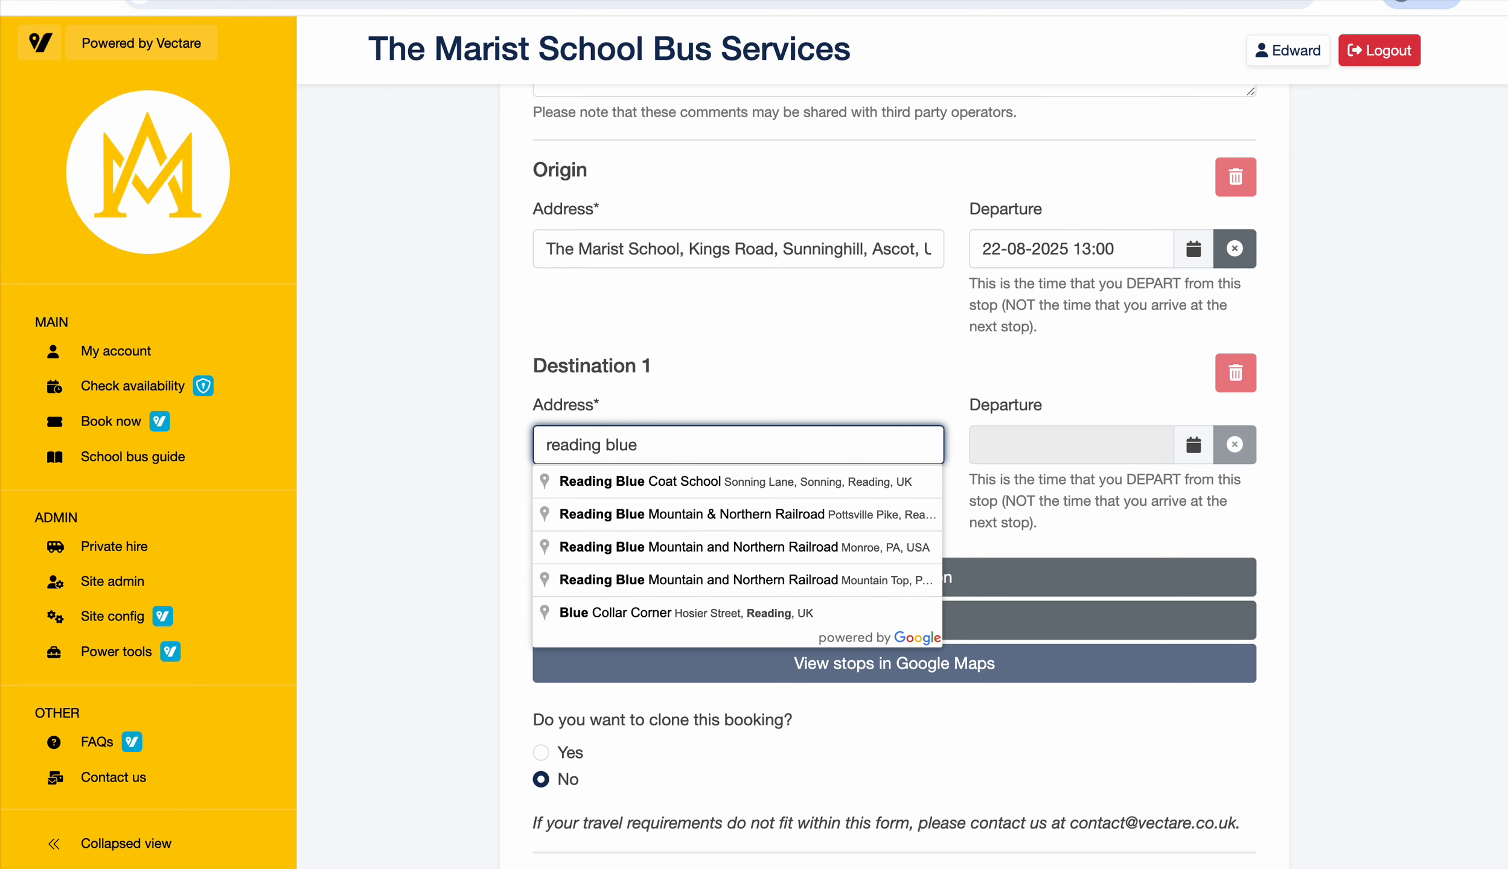
{"action": "left_click", "coordinate": [810, 481]}
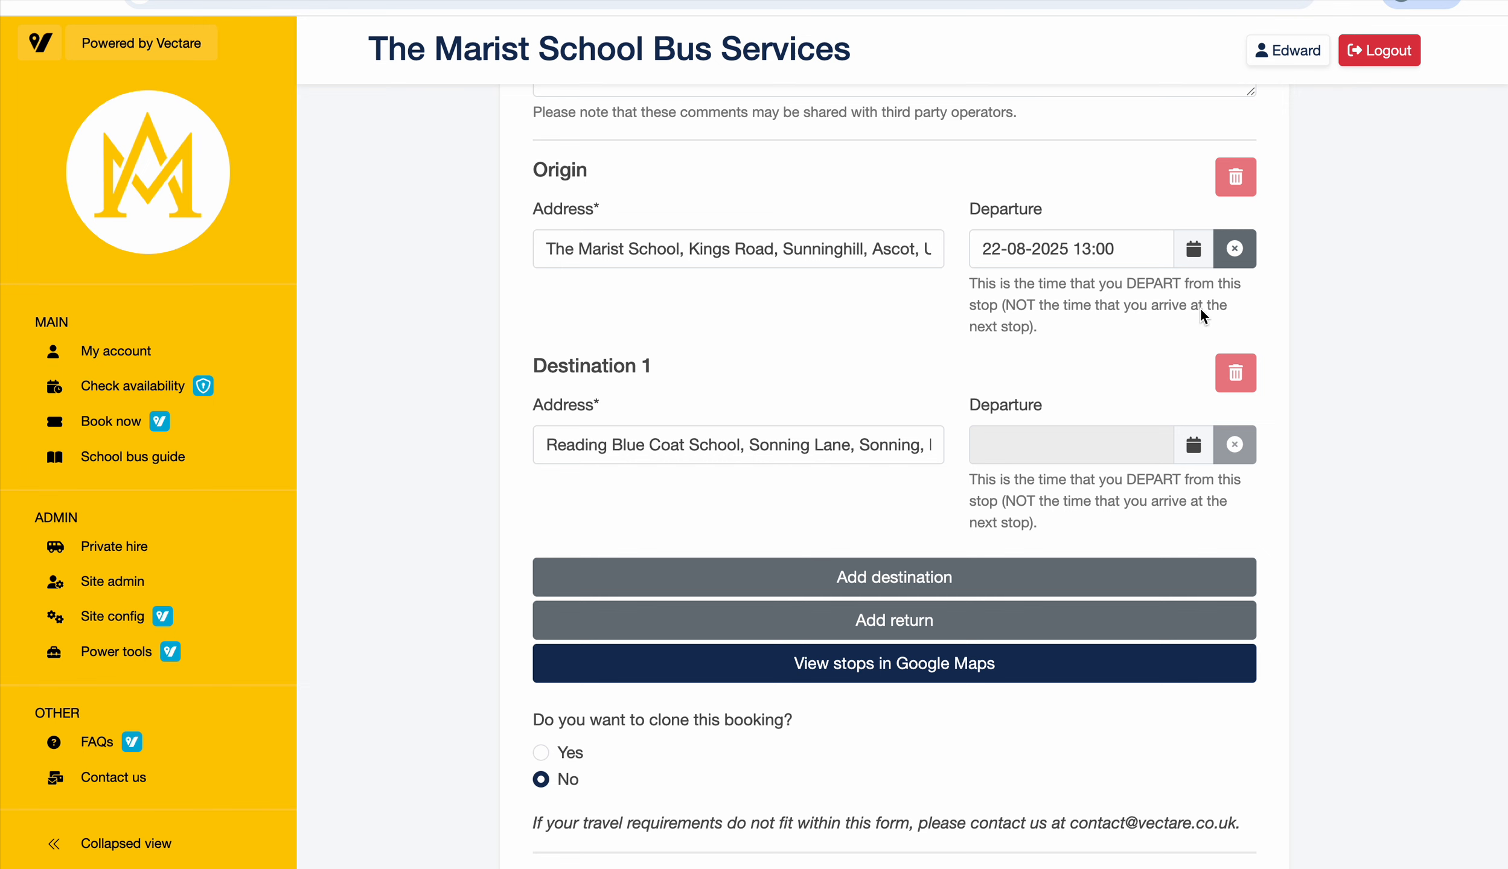
- Add a return stop to the booking, going back to The Marist School after Destination 1
{"action": "scroll", "coordinate": [742, 600], "scroll_direction": "down", "scroll_amount": 3}
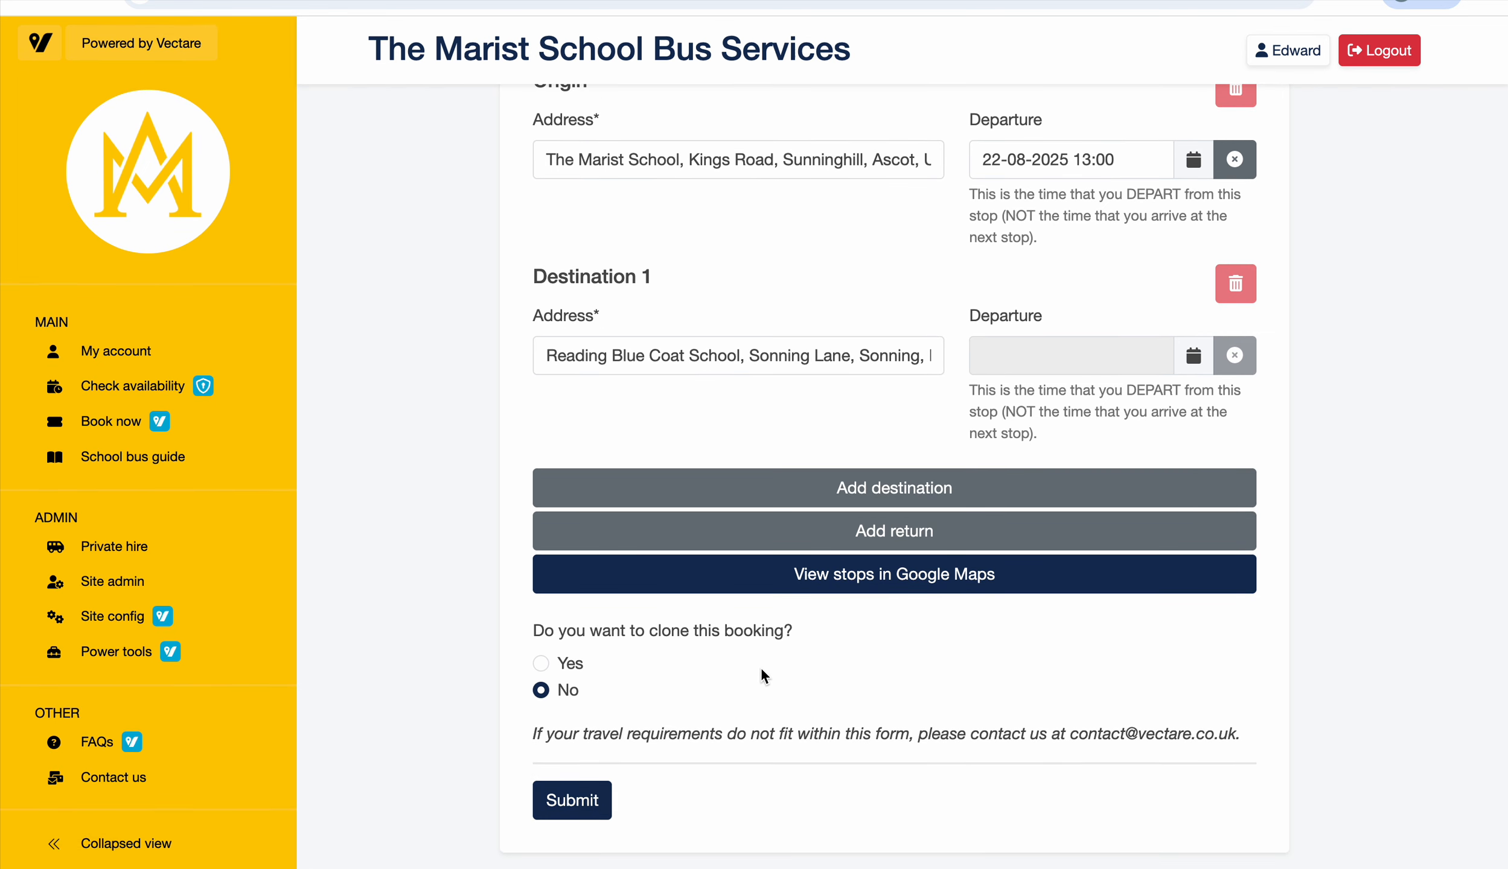
{"action": "scroll", "coordinate": [761, 667], "scroll_direction": "up", "scroll_amount": 3}
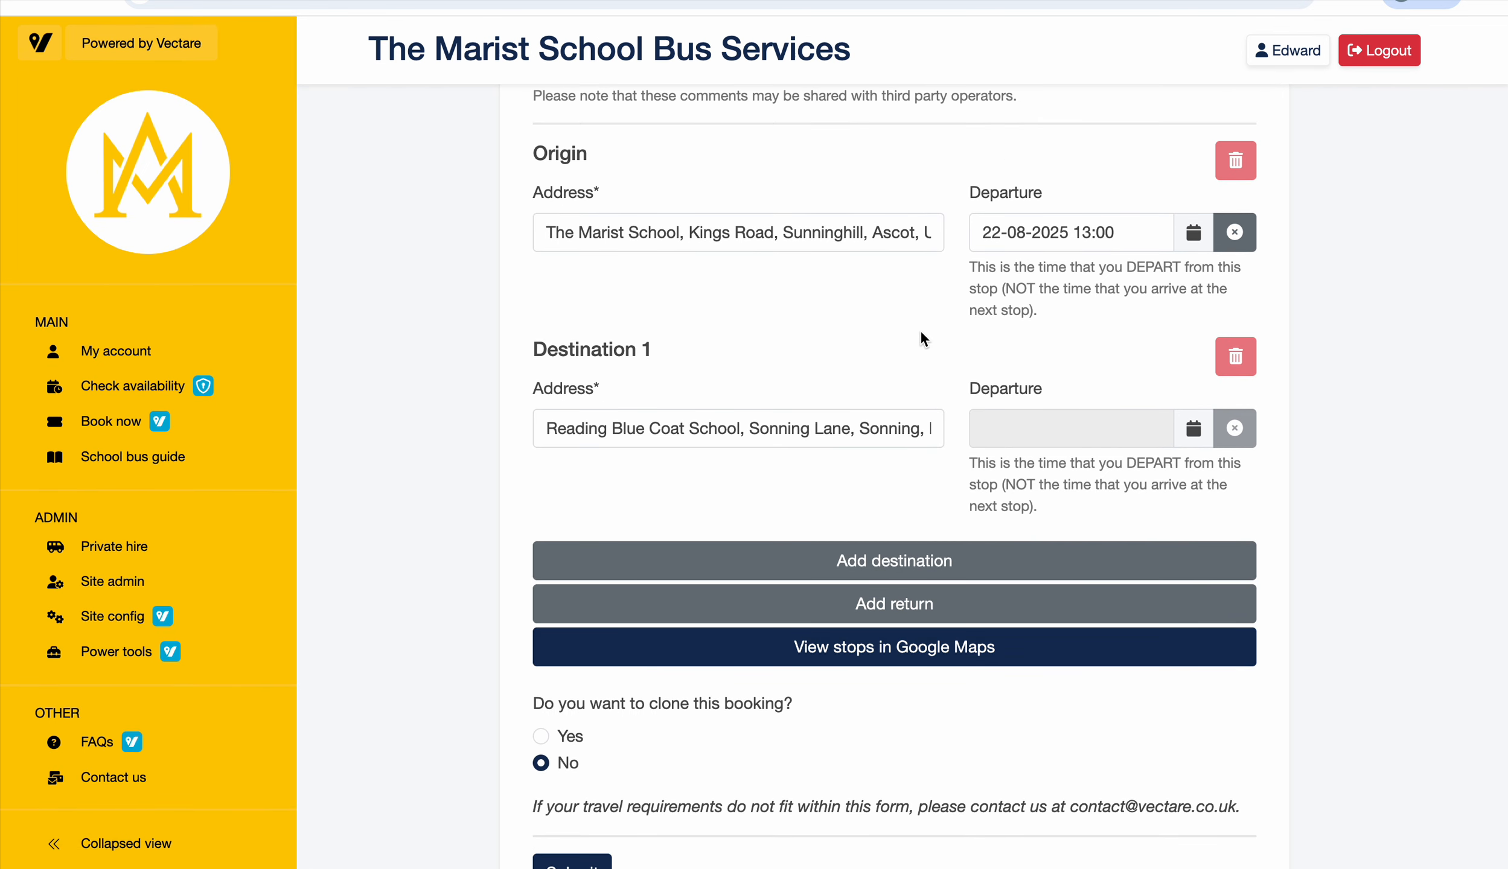
{"action": "left_click", "coordinate": [882, 606]}
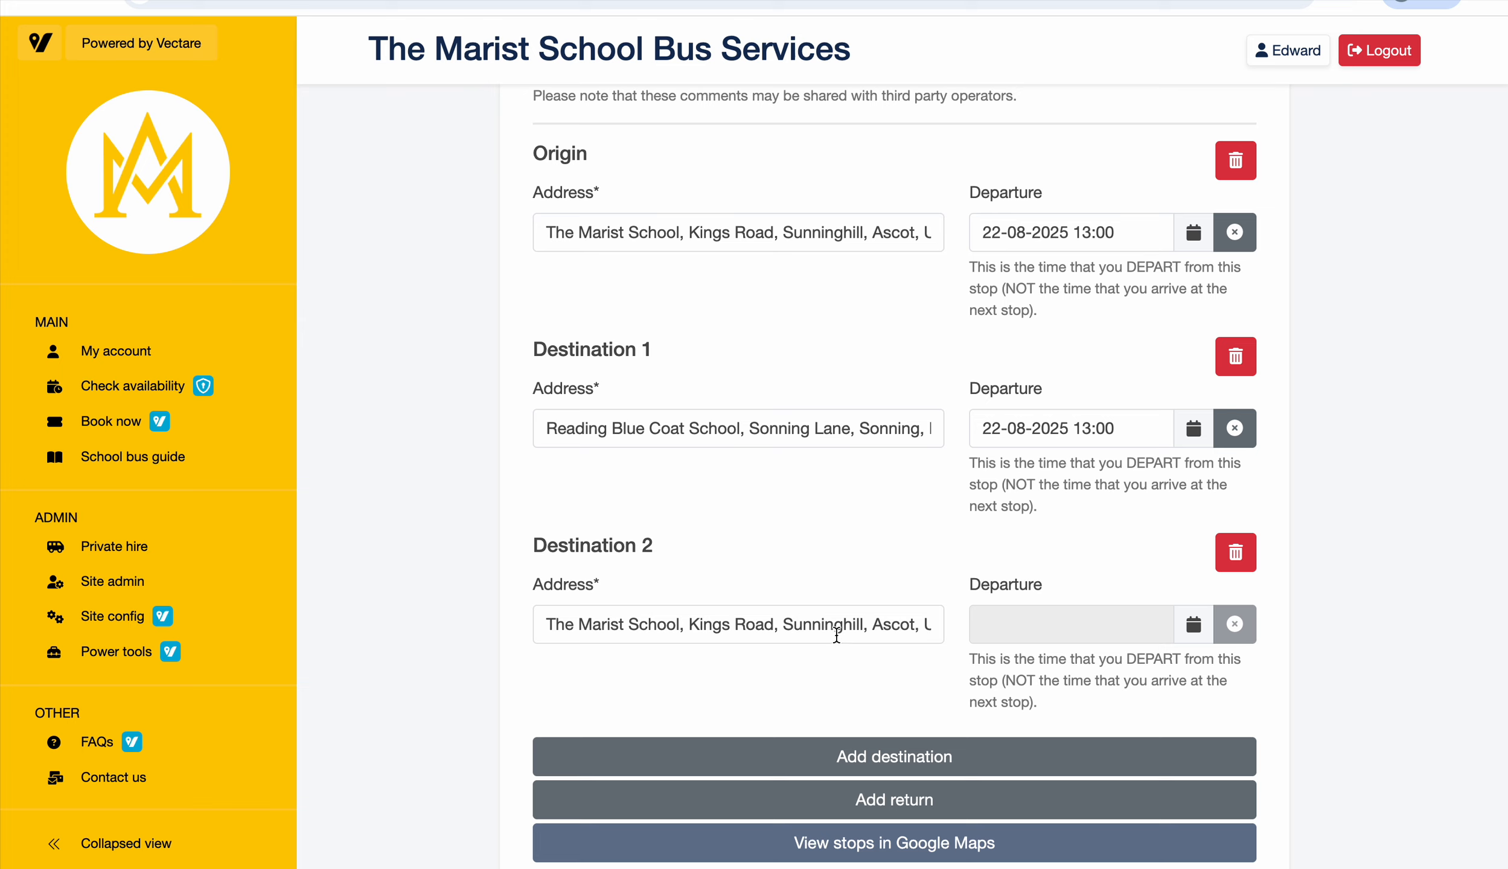
- Set the Destination 1 departure time to 17:00 on 22-08-2025
{"action": "left_click", "coordinate": [1114, 416]}
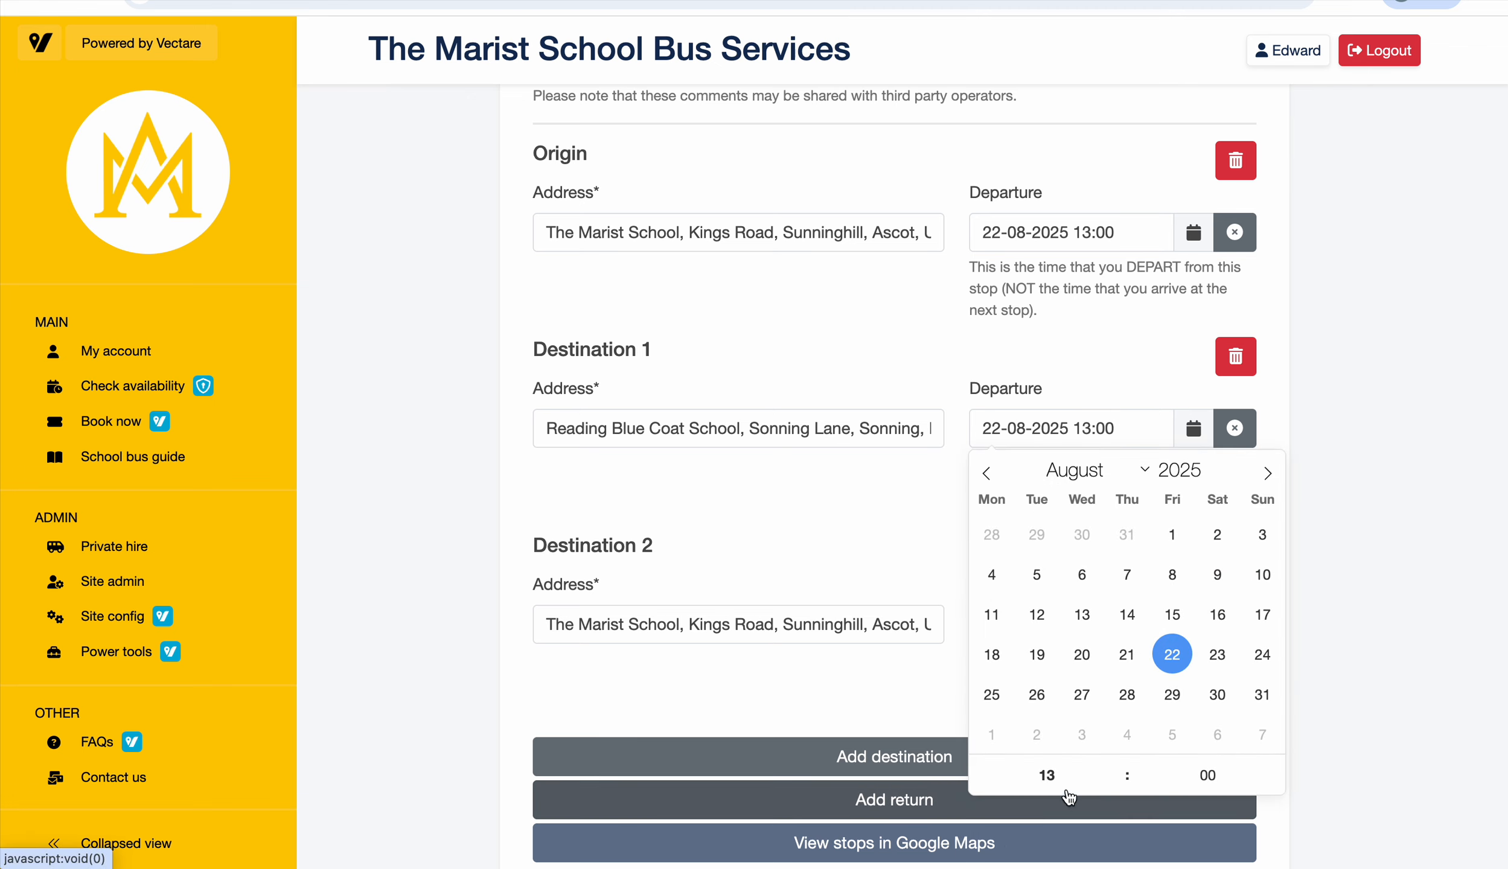
{"action": "left_click", "coordinate": [1079, 774]}
{"action": "key", "text": "BackSpace"}
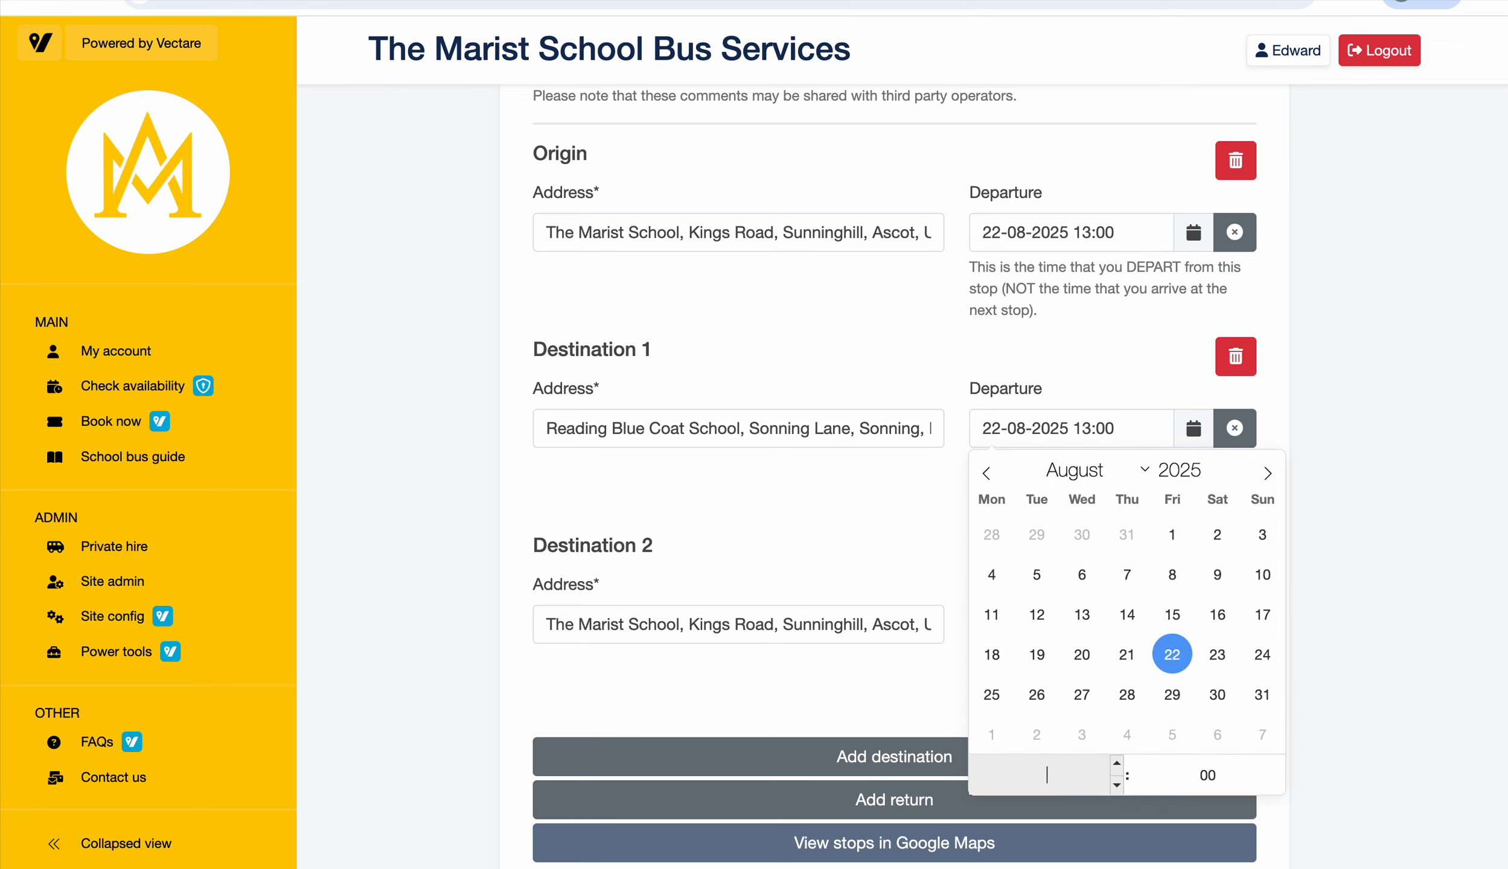
{"action": "type", "text": "17"}
{"action": "left_click", "coordinate": [882, 531]}
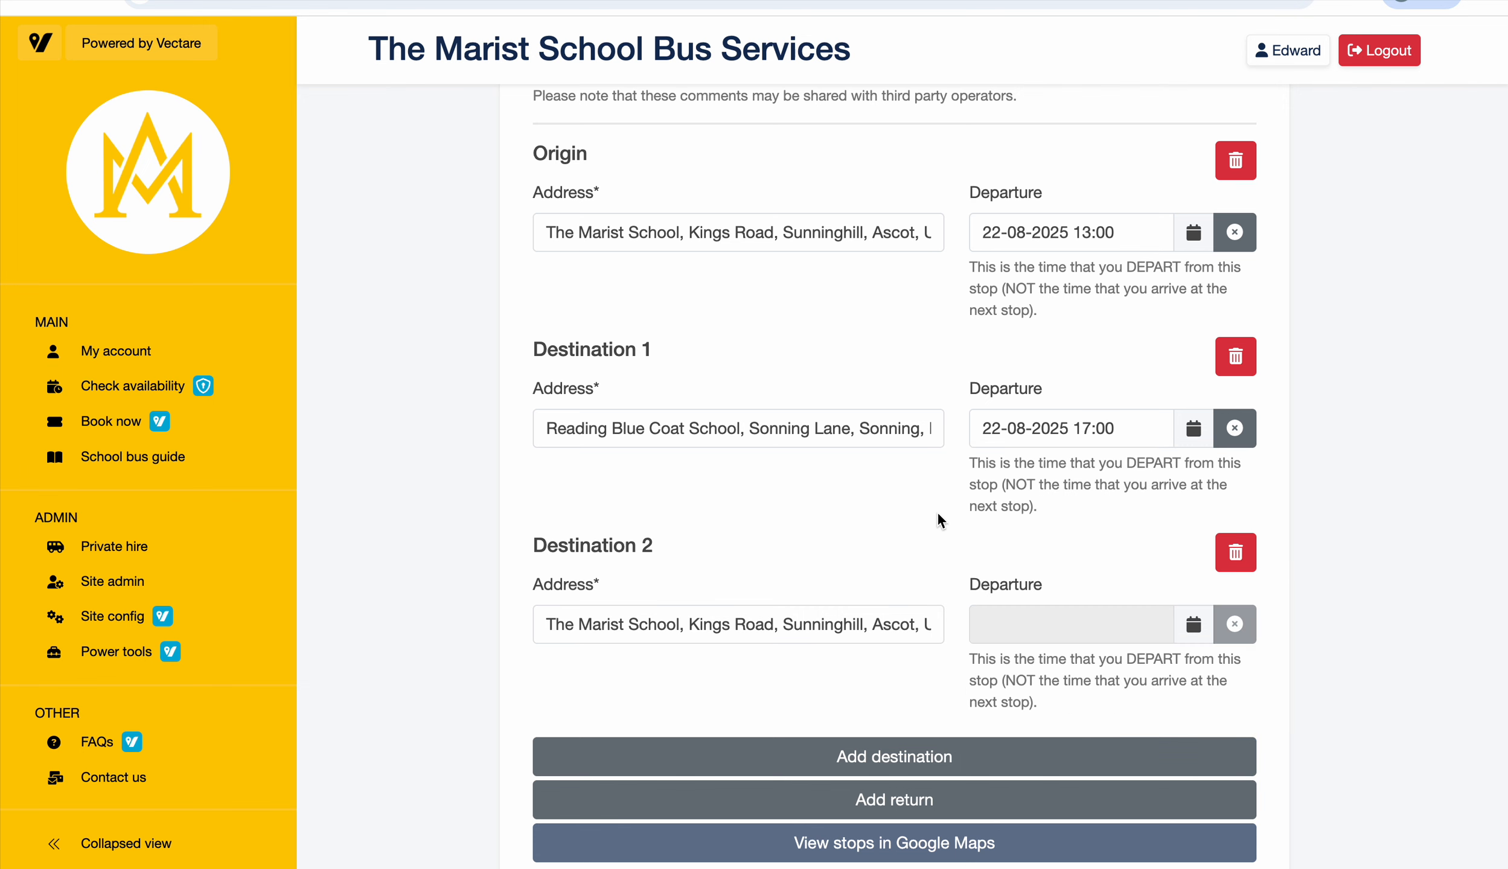
- Turn on cloning for the booking and choose the clone dates 29-08-2025 and 05, 12, 19 and 26-09-2025
{"action": "scroll", "coordinate": [934, 513], "scroll_direction": "down", "scroll_amount": 1}
{"action": "scroll", "coordinate": [932, 512], "scroll_direction": "down", "scroll_amount": 4}
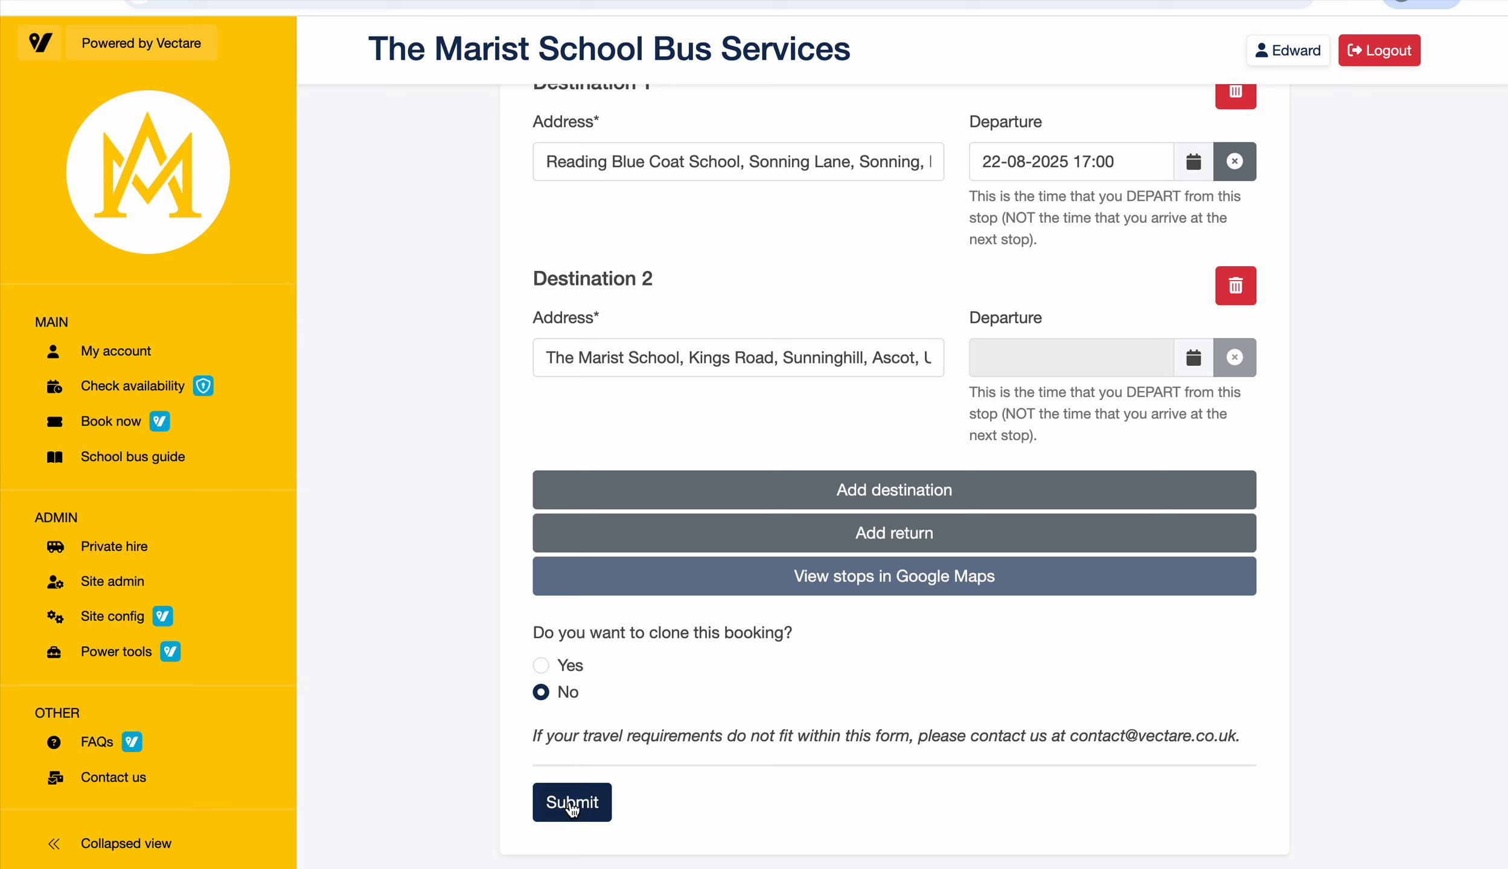
{"action": "left_click", "coordinate": [541, 666]}
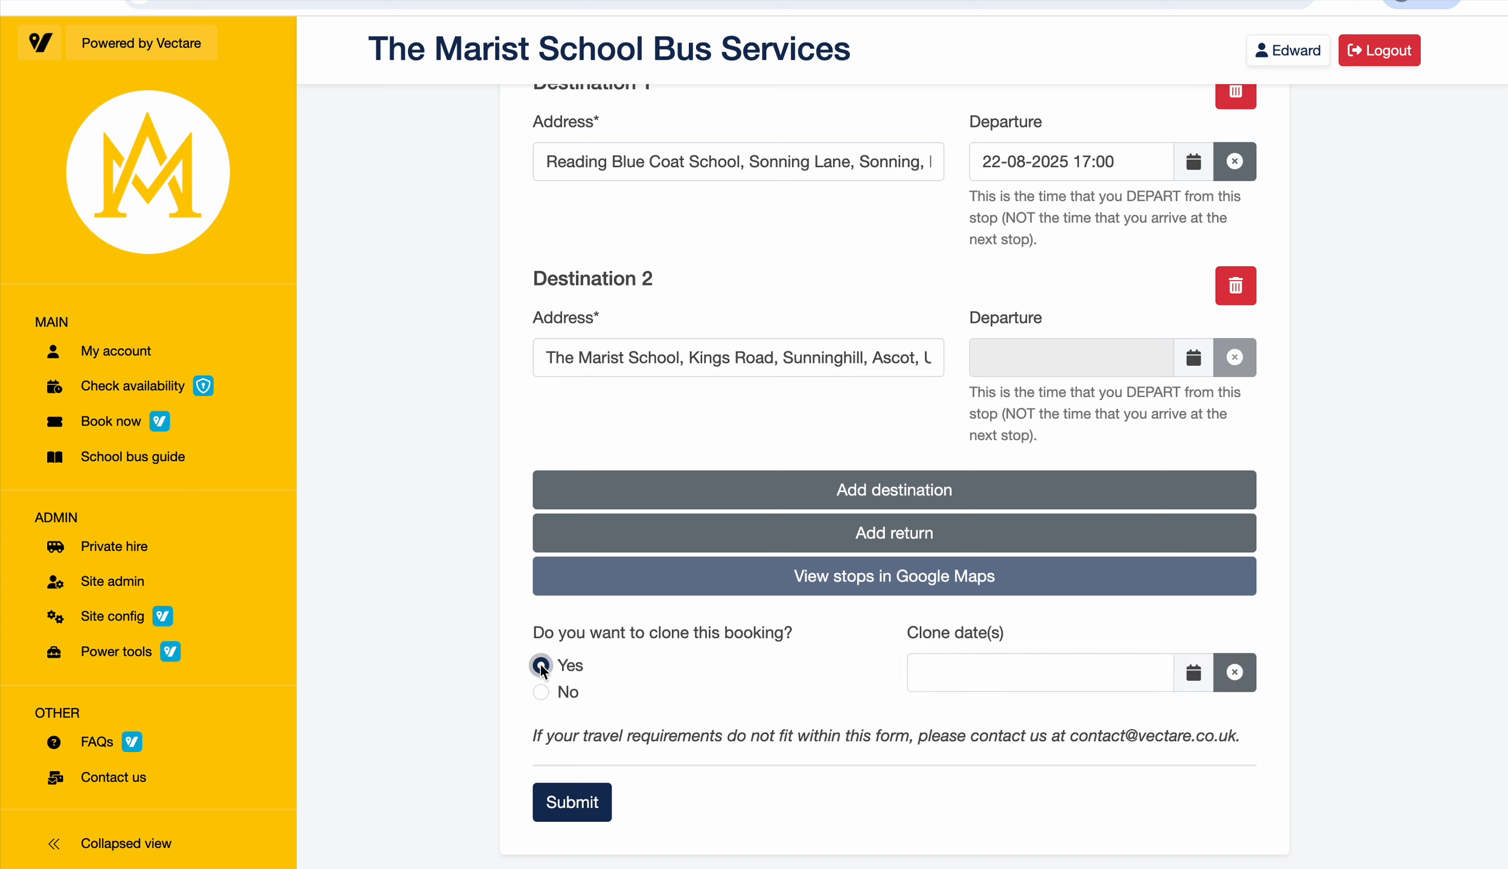
{"action": "left_click", "coordinate": [1192, 673]}
{"action": "left_click", "coordinate": [1105, 606]}
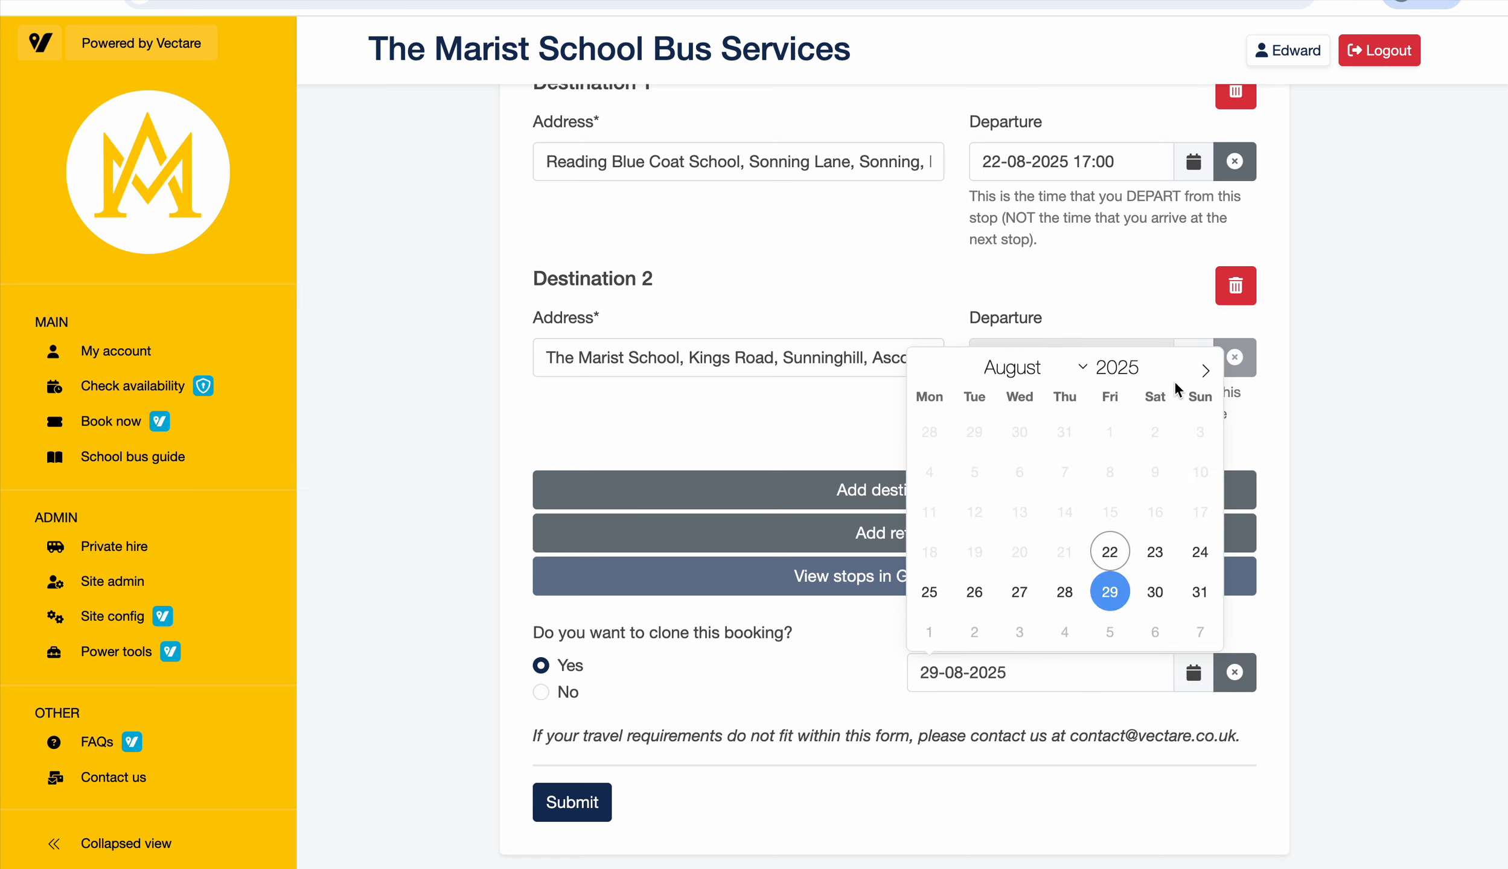
{"action": "left_click", "coordinate": [1204, 370]}
{"action": "left_click", "coordinate": [1109, 432]}
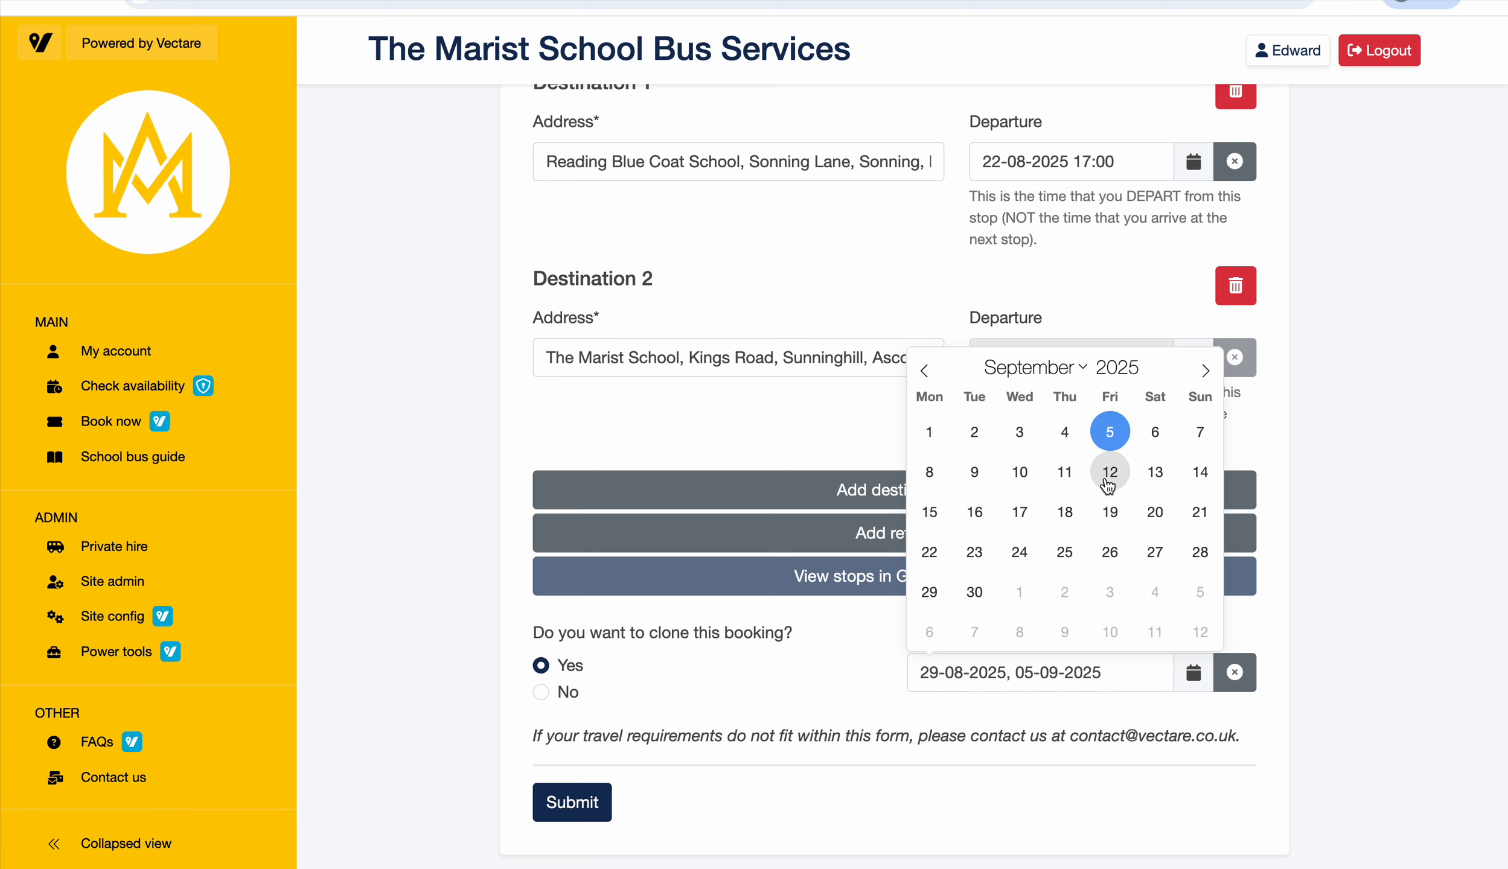
{"action": "left_click", "coordinate": [1109, 472]}
{"action": "left_click", "coordinate": [1109, 511]}
{"action": "left_click", "coordinate": [1109, 540]}
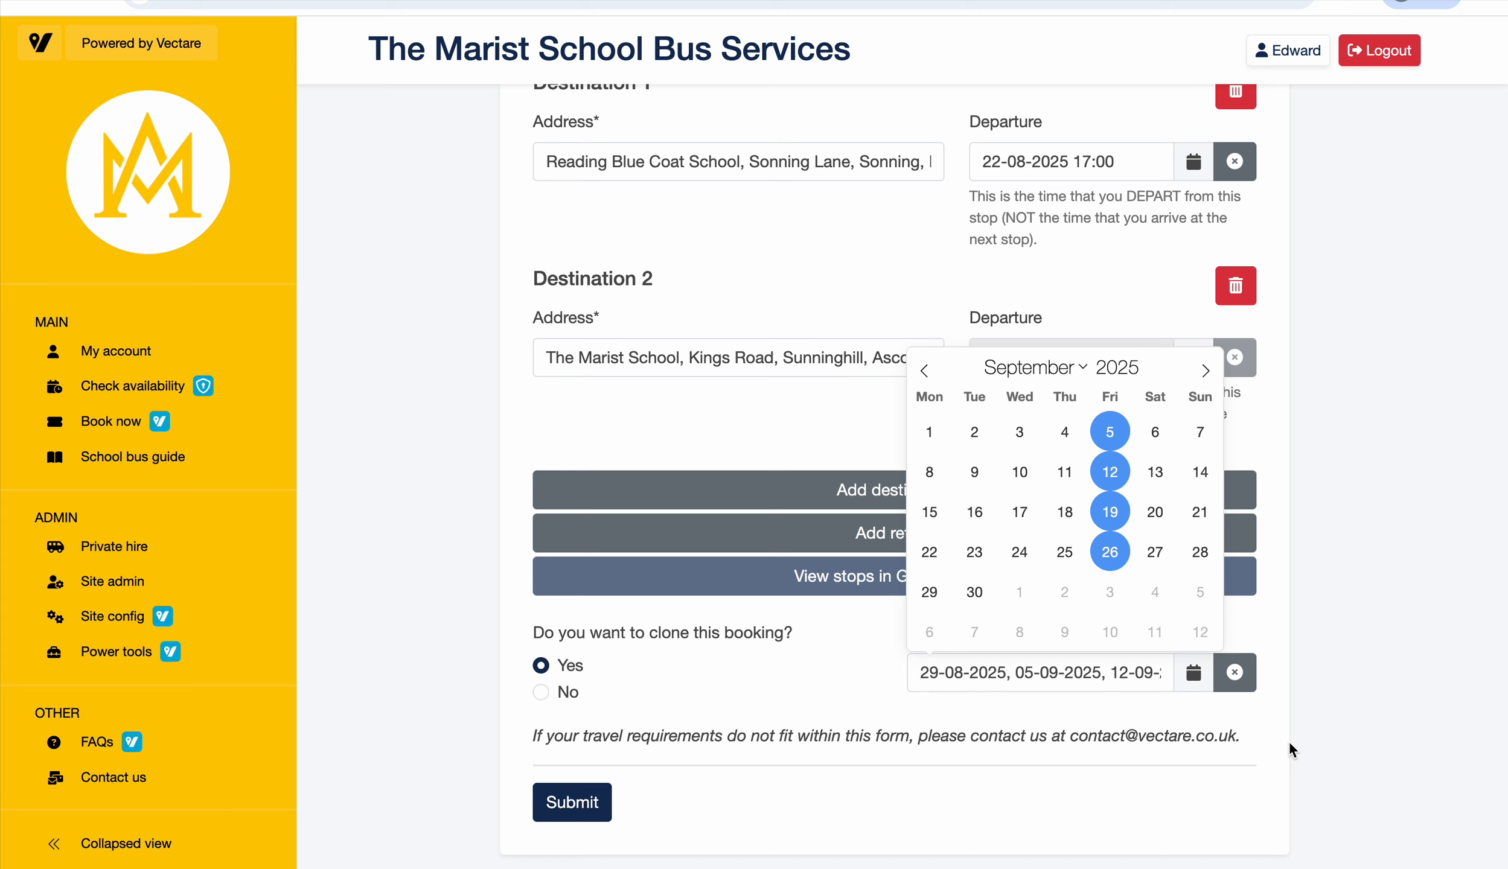
{"action": "left_click", "coordinate": [1303, 735]}
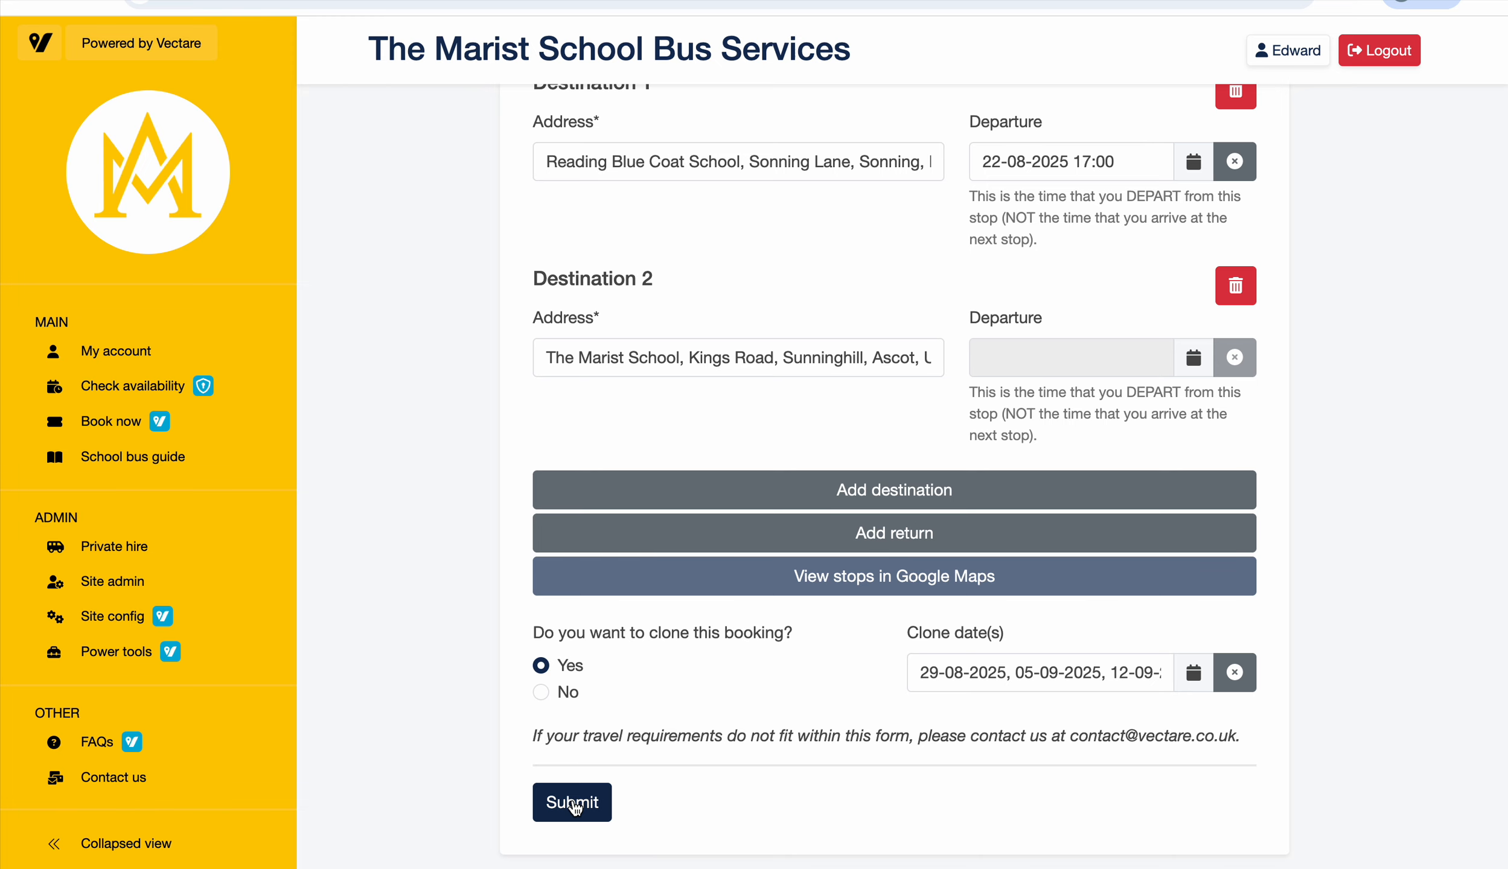
- Examine the U15 Hockey hire record's request details, stops and staff comments, and highlight its reference and status heading
{"action": "scroll", "coordinate": [635, 764], "scroll_direction": "up", "scroll_amount": 11}
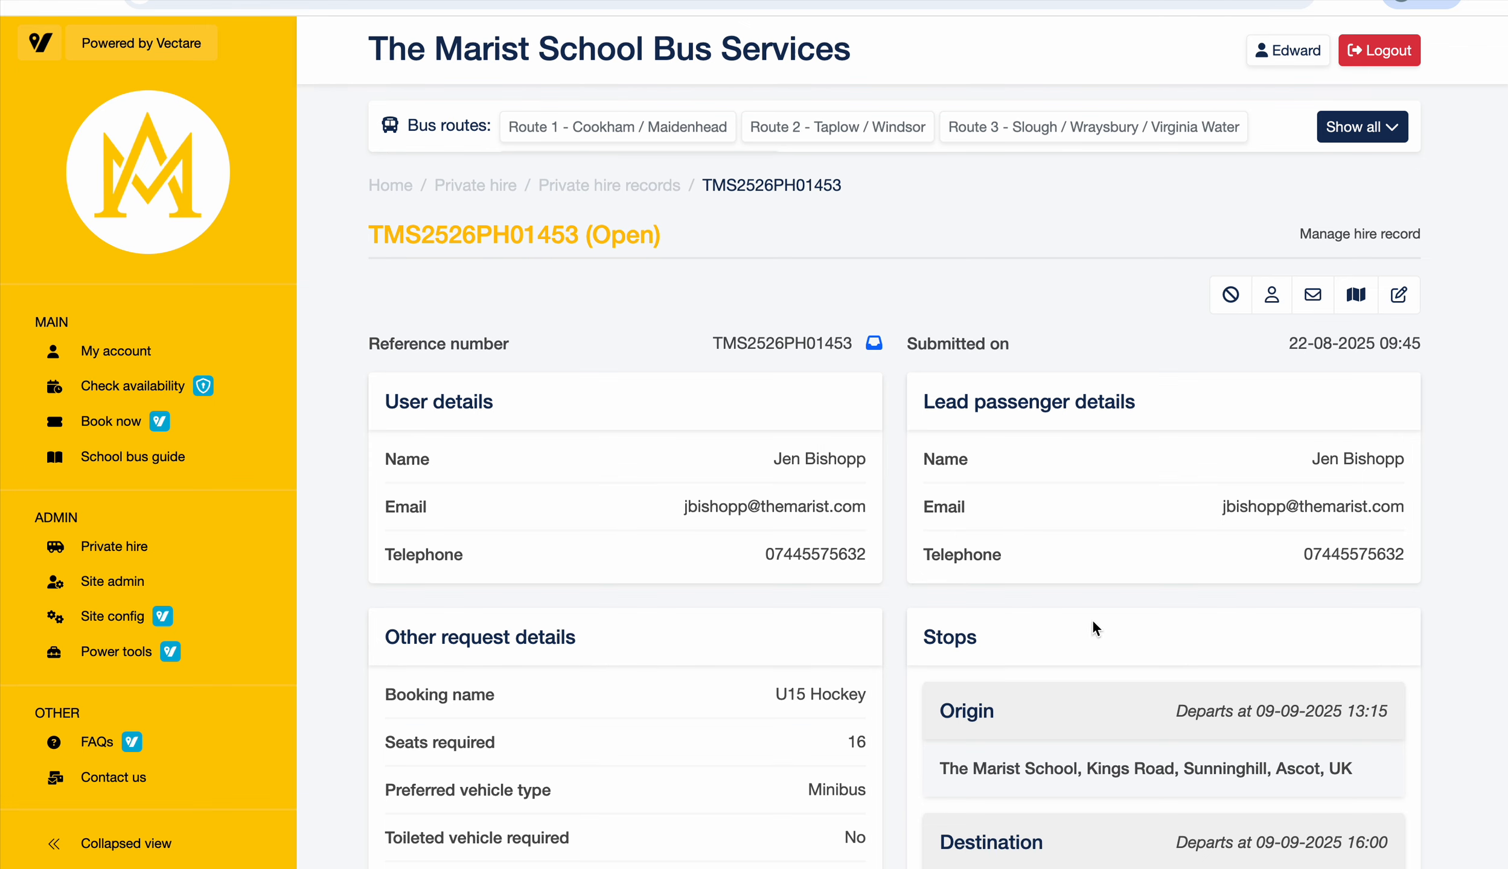
{"action": "scroll", "coordinate": [899, 572], "scroll_direction": "down", "scroll_amount": 3}
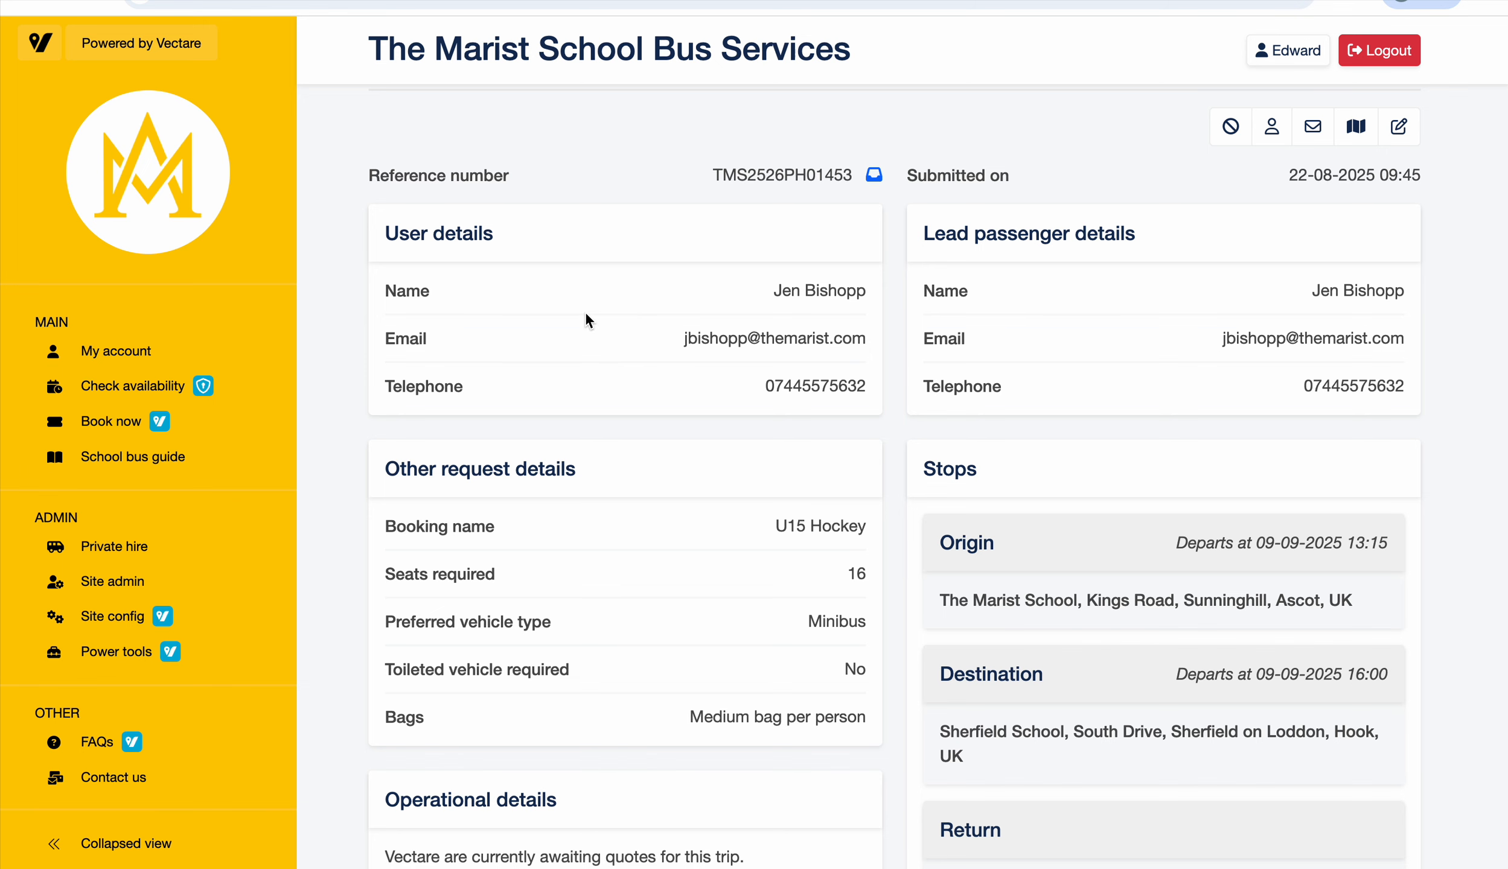
{"action": "scroll", "coordinate": [1153, 560], "scroll_direction": "down", "scroll_amount": 5}
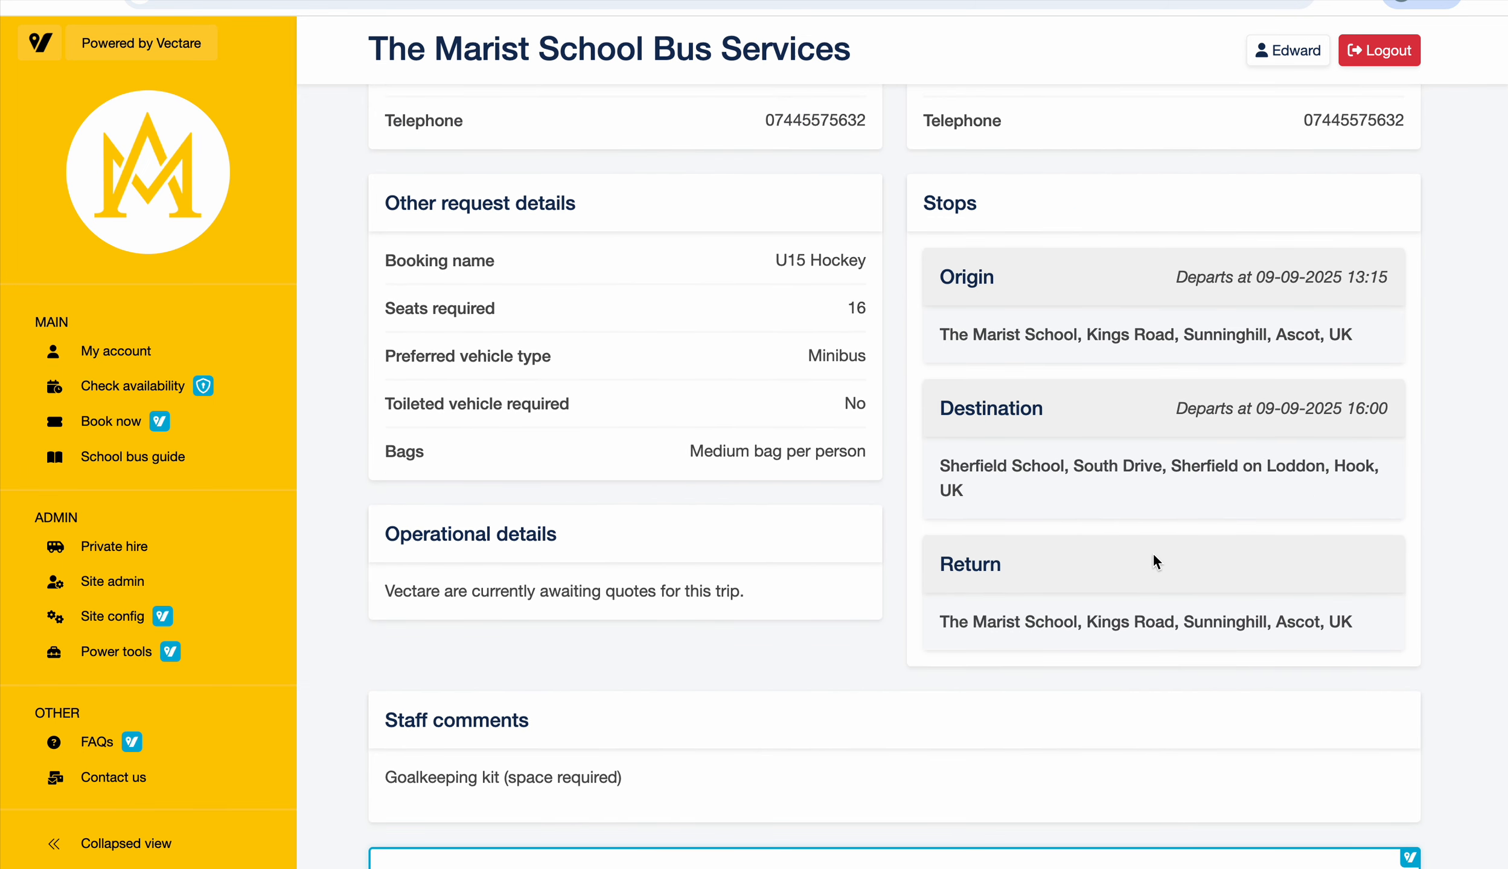
{"action": "scroll", "coordinate": [1152, 553], "scroll_direction": "up", "scroll_amount": 6}
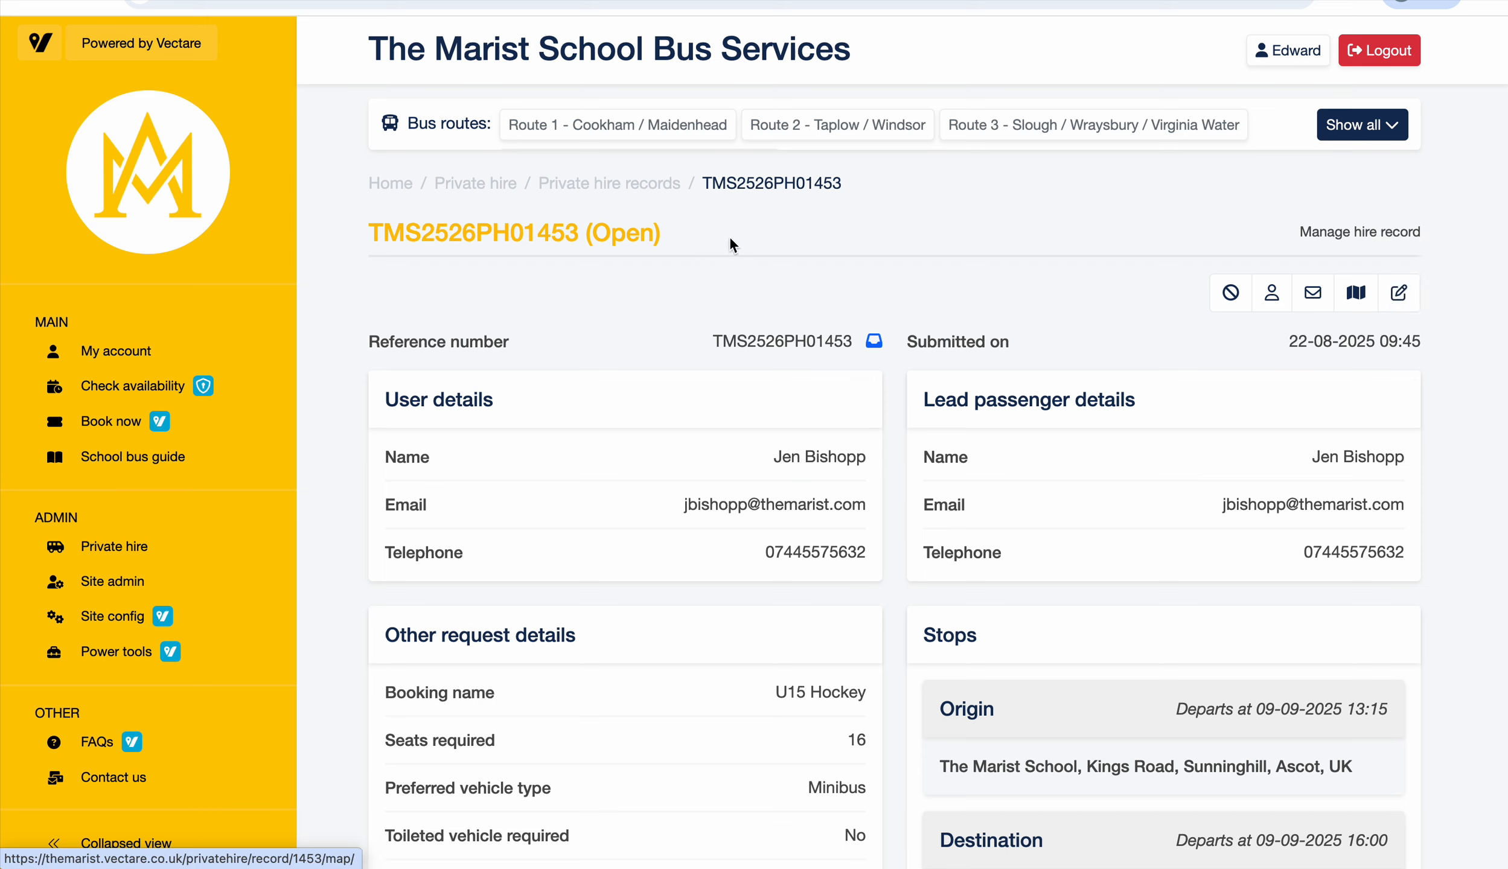
{"action": "left_click_drag", "start_coordinate": [650, 238], "coordinate": [387, 243]}
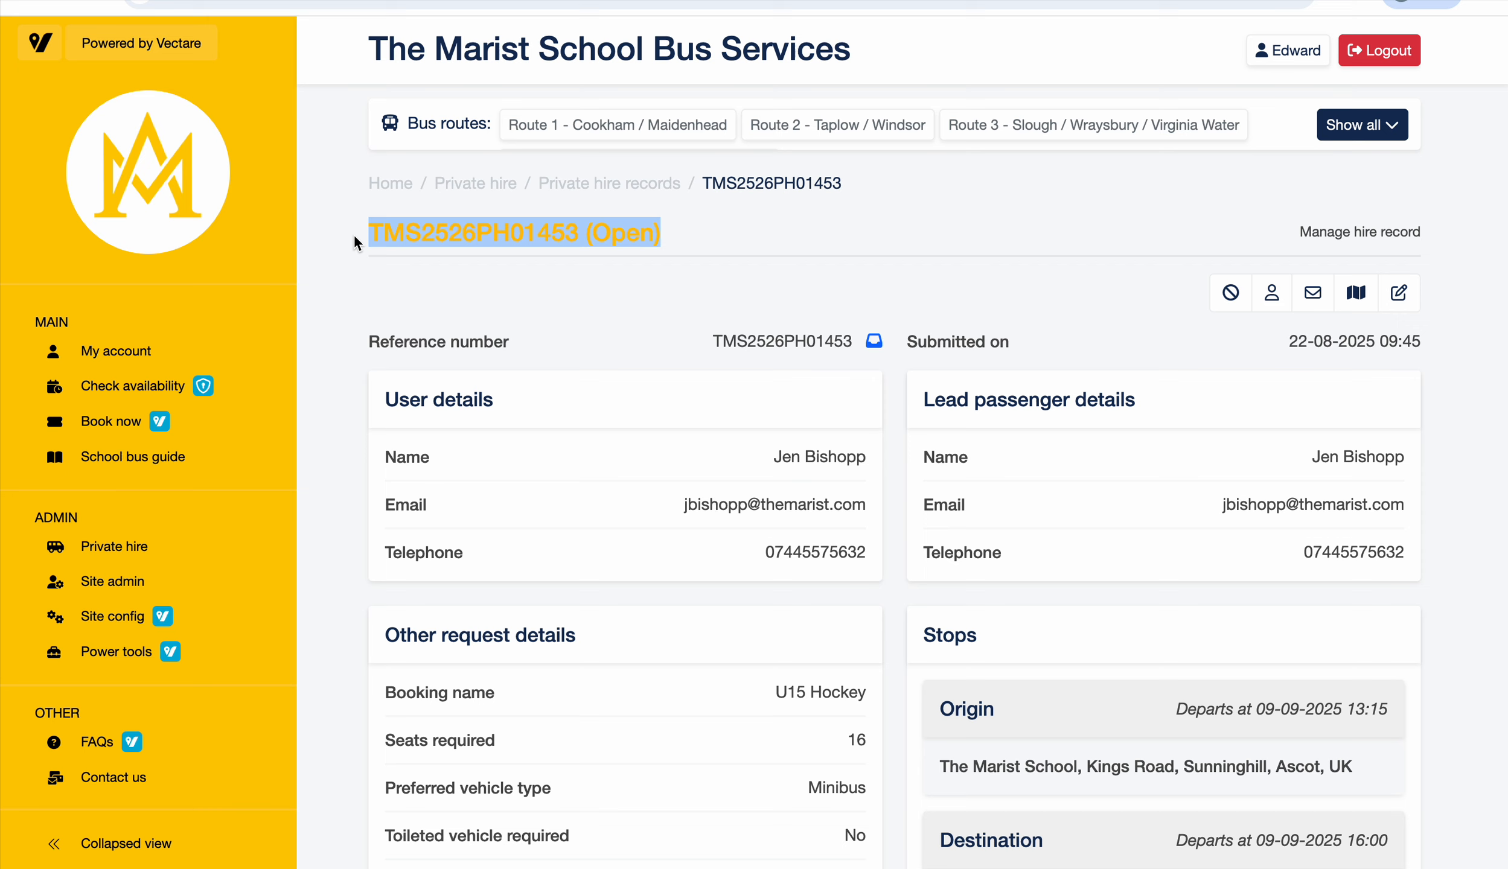
{"action": "left_click", "coordinate": [679, 286]}
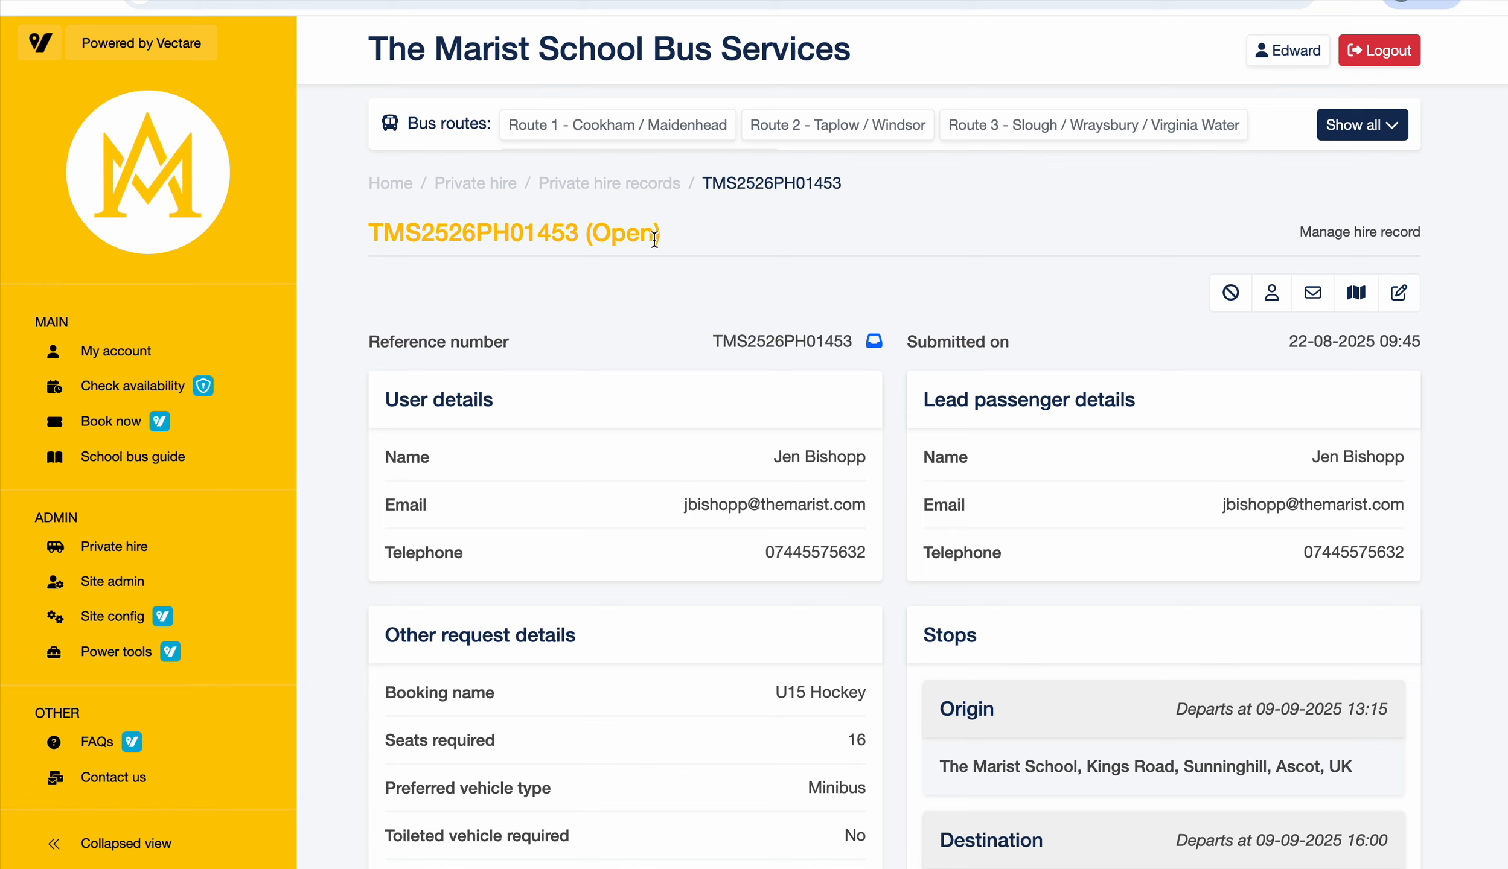
{"action": "left_click_drag", "start_coordinate": [664, 242], "coordinate": [339, 234]}
{"action": "left_click", "coordinate": [636, 244]}
{"action": "left_click_drag", "start_coordinate": [609, 245], "coordinate": [655, 240]}
{"action": "left_click", "coordinate": [754, 281]}
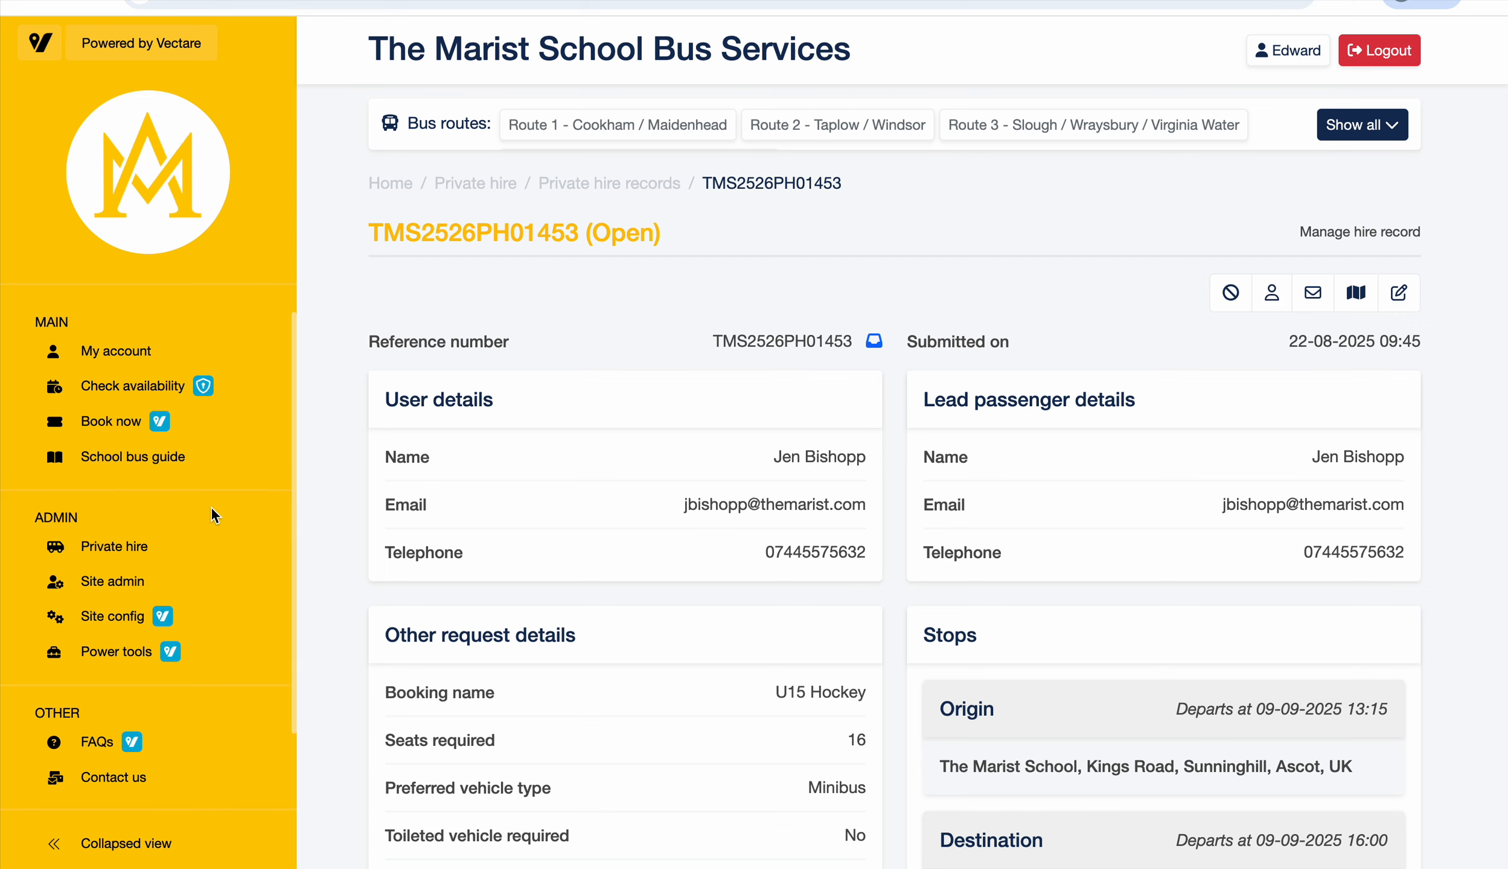
- Open the U15 Hockey booking from the private hire bookings list and look through its record
{"action": "left_click", "coordinate": [191, 545]}
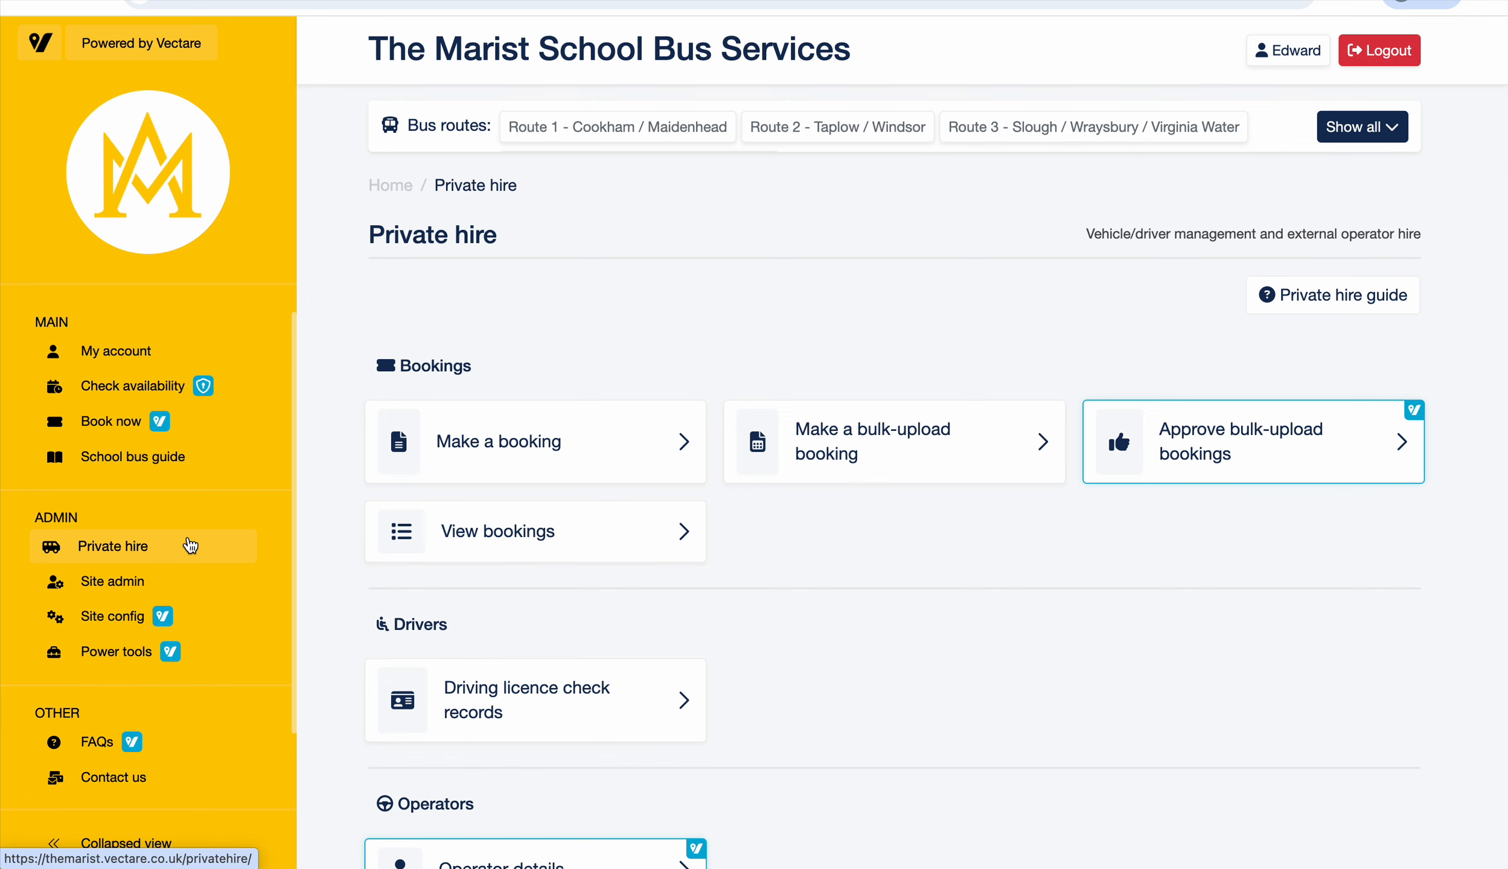
{"action": "left_click", "coordinate": [560, 534]}
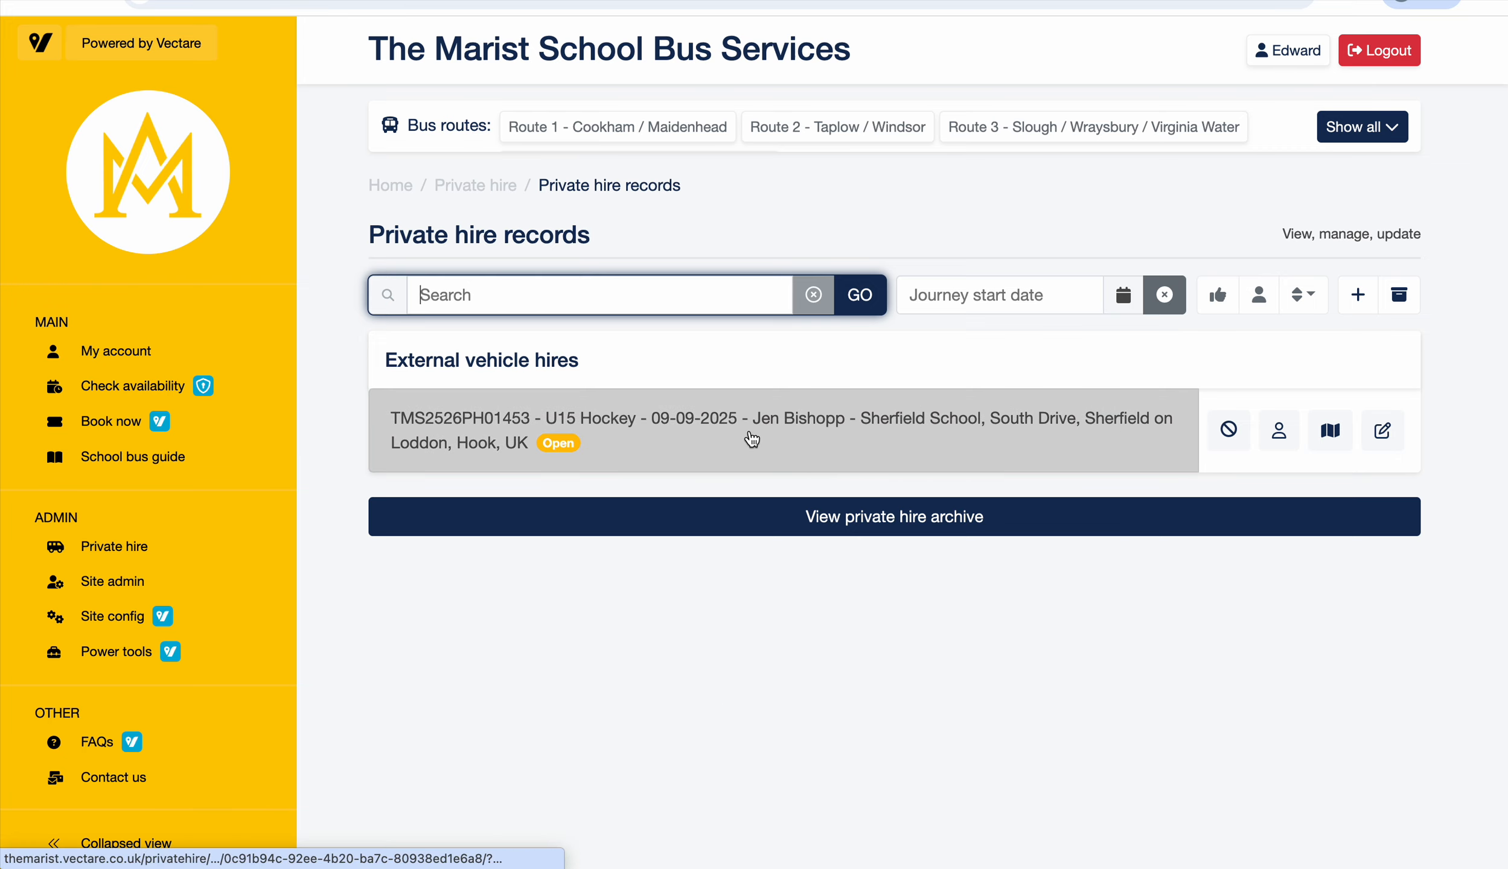
{"action": "left_click", "coordinate": [744, 442]}
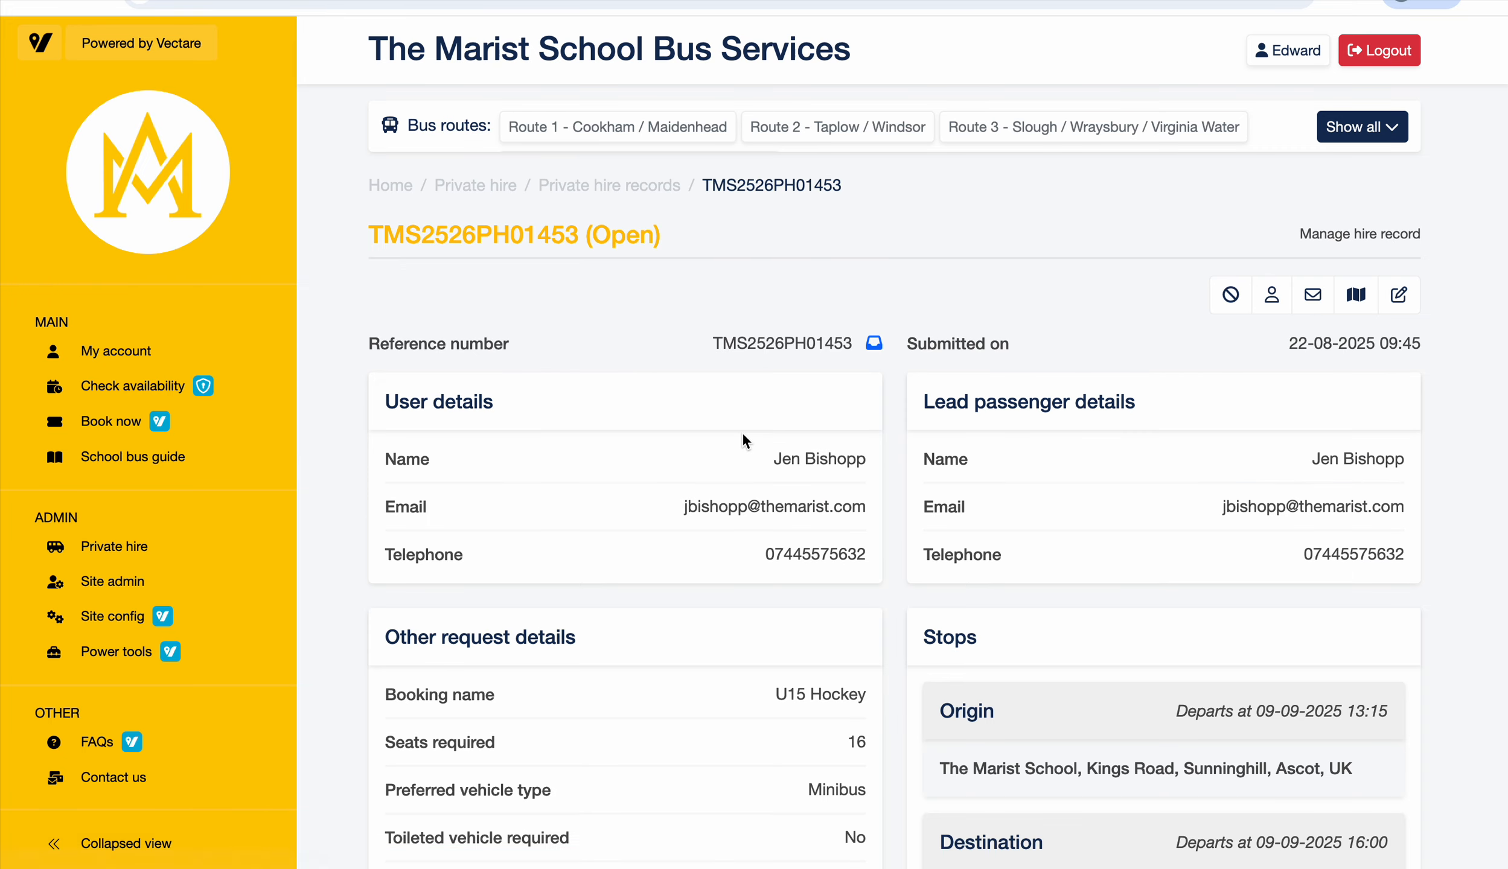
{"action": "scroll", "coordinate": [744, 442], "scroll_direction": "down", "scroll_amount": 10}
{"action": "scroll", "coordinate": [742, 431], "scroll_direction": "up", "scroll_amount": 10}
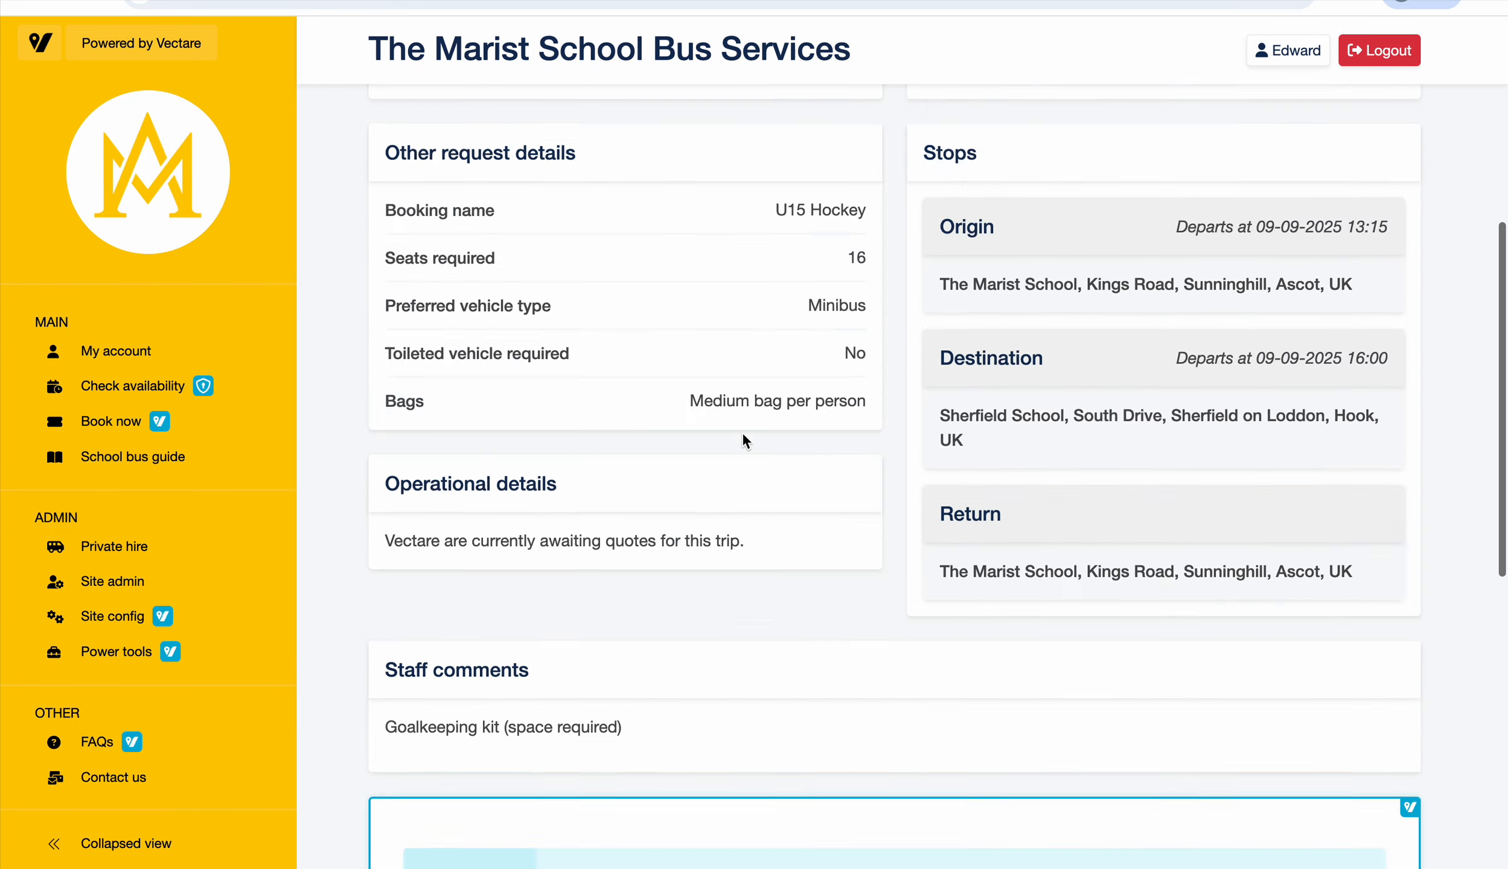